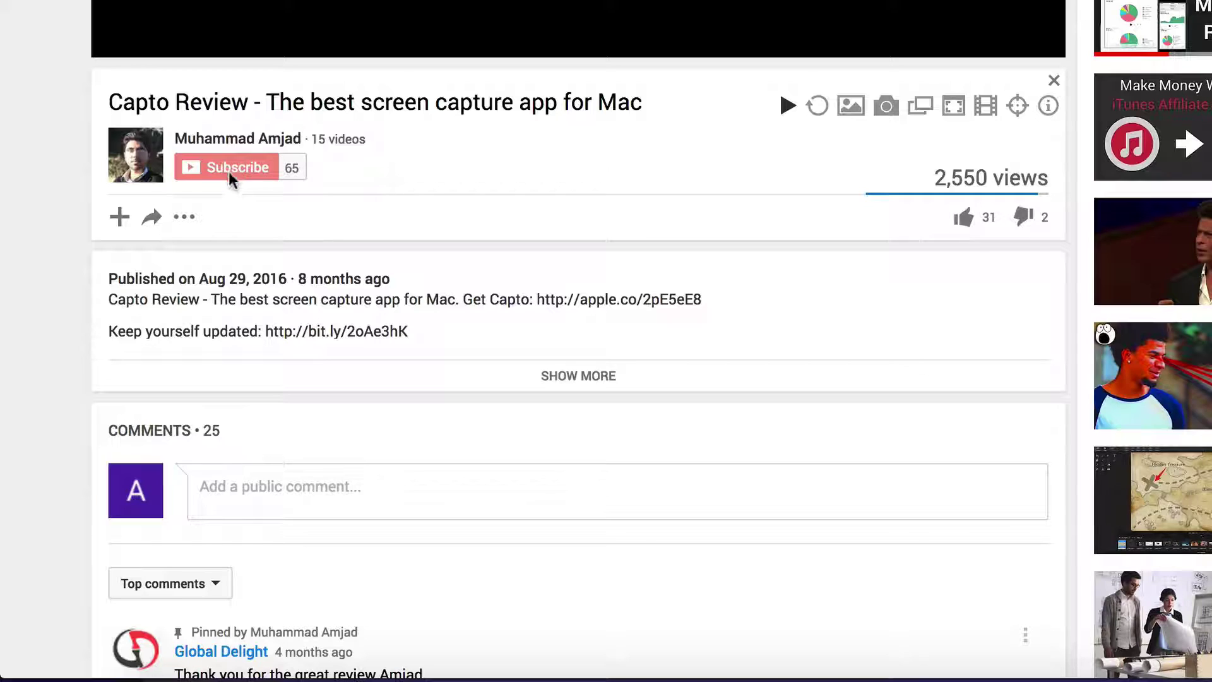
Step: Subscribe to the channel that posted 'Capto Review - The best screen capture app for Mac'
click(228, 172)
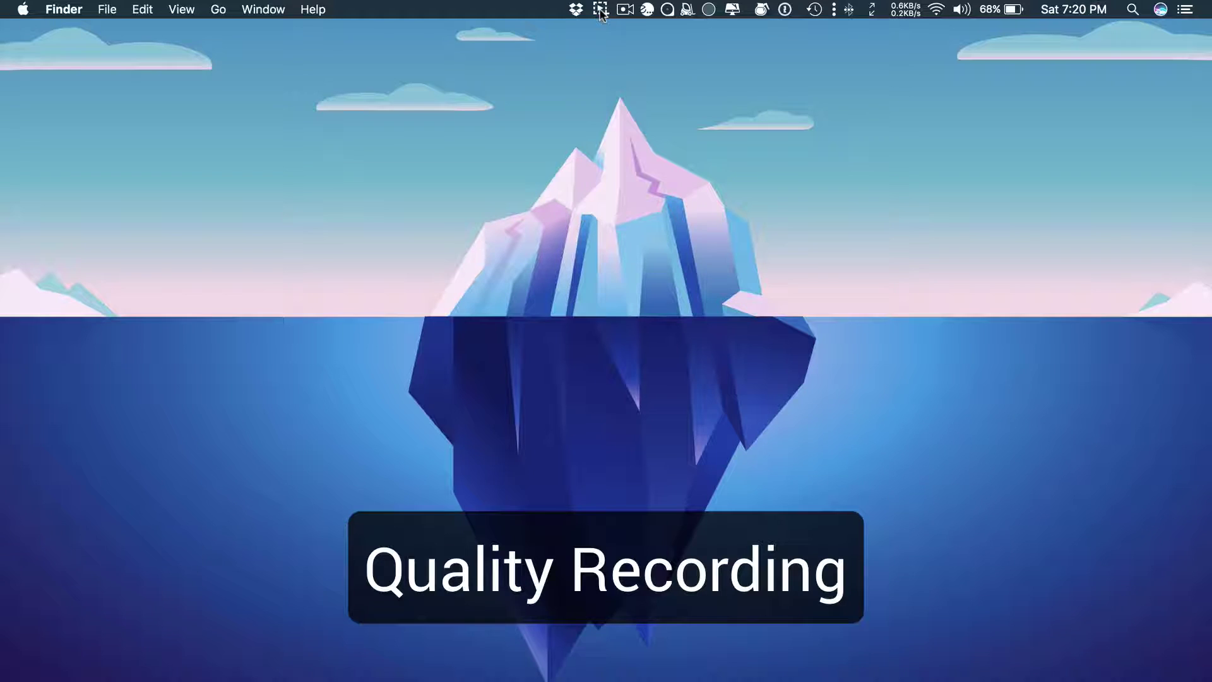
Step: Choose Record Fullscreen from the Capto menu-bar icon and move the options window higher
click(600, 10)
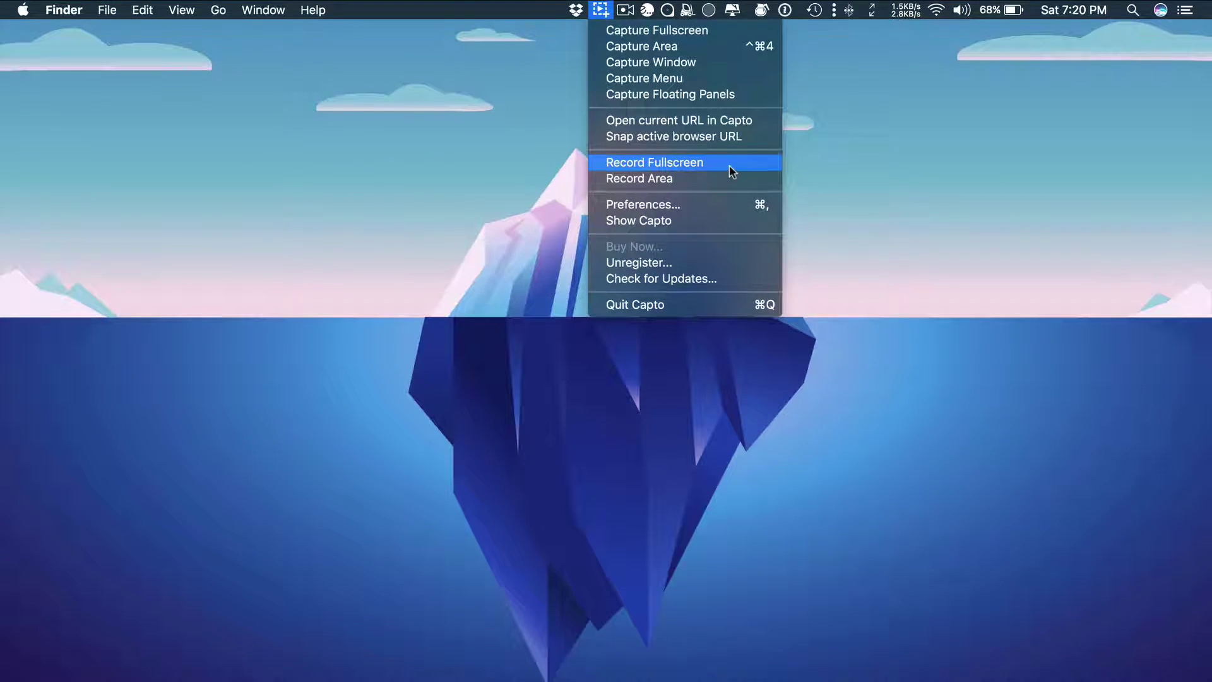
click(729, 164)
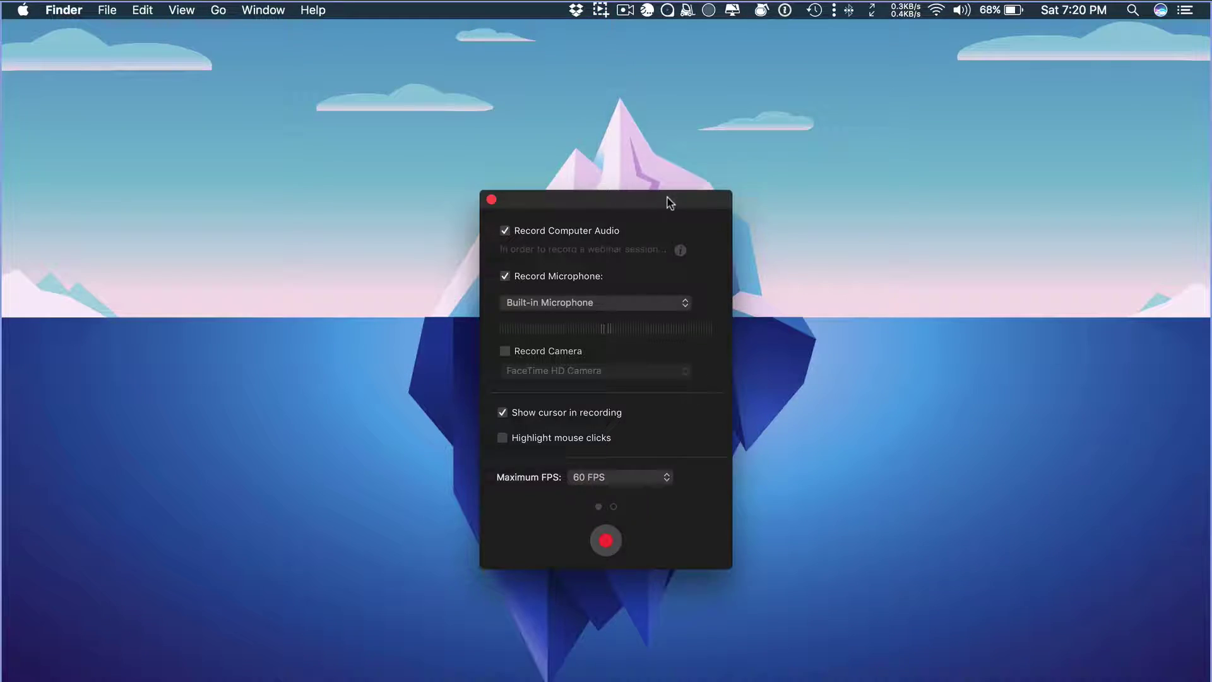
drag(670, 202, 670, 163)
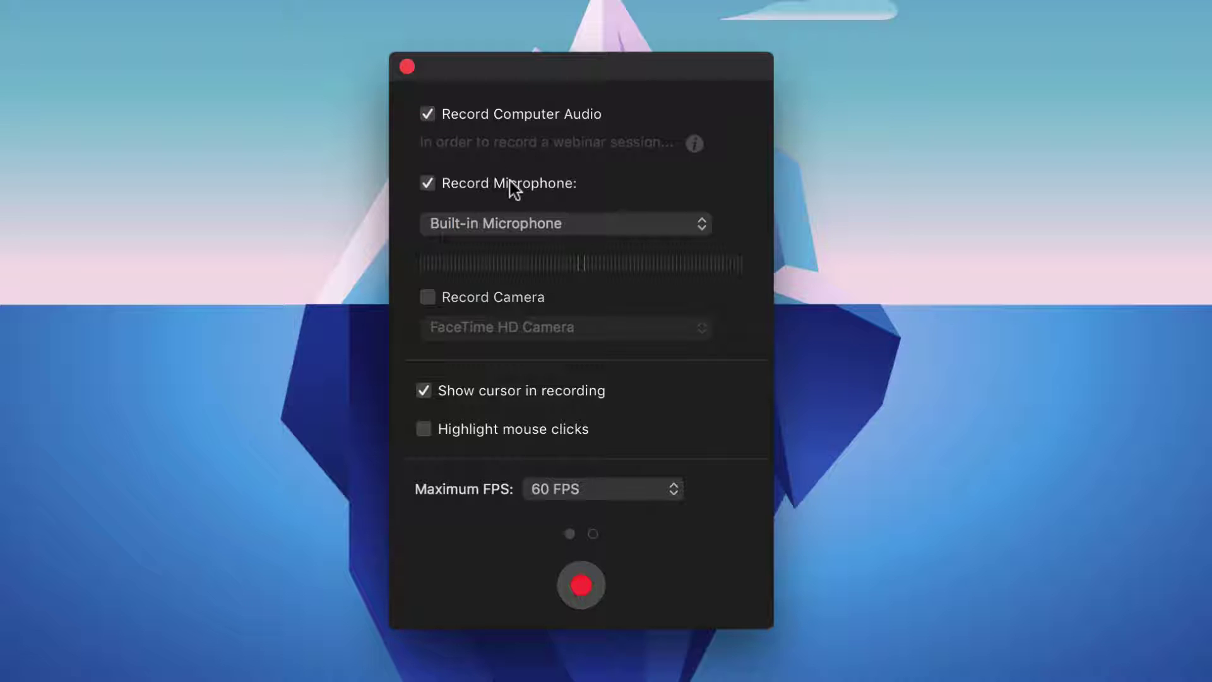
Step: Turn off microphone recording, highlight mouse clicks, and keep maximum FPS at 60
click(517, 220)
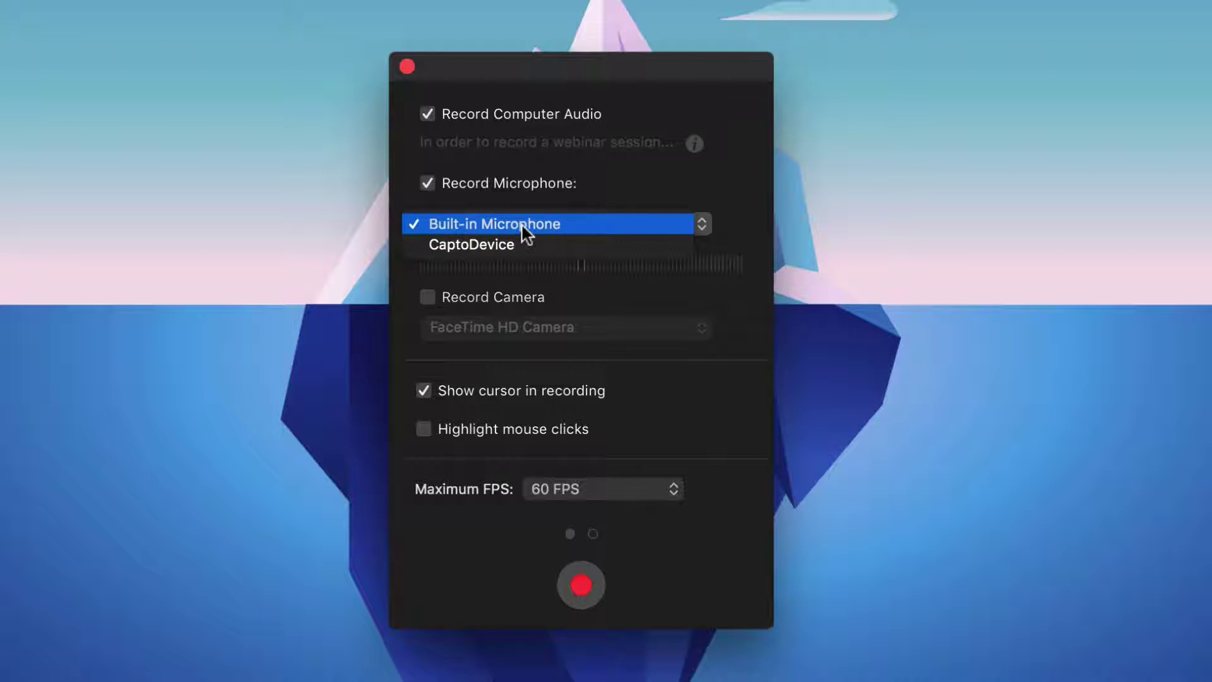
click(537, 183)
click(555, 184)
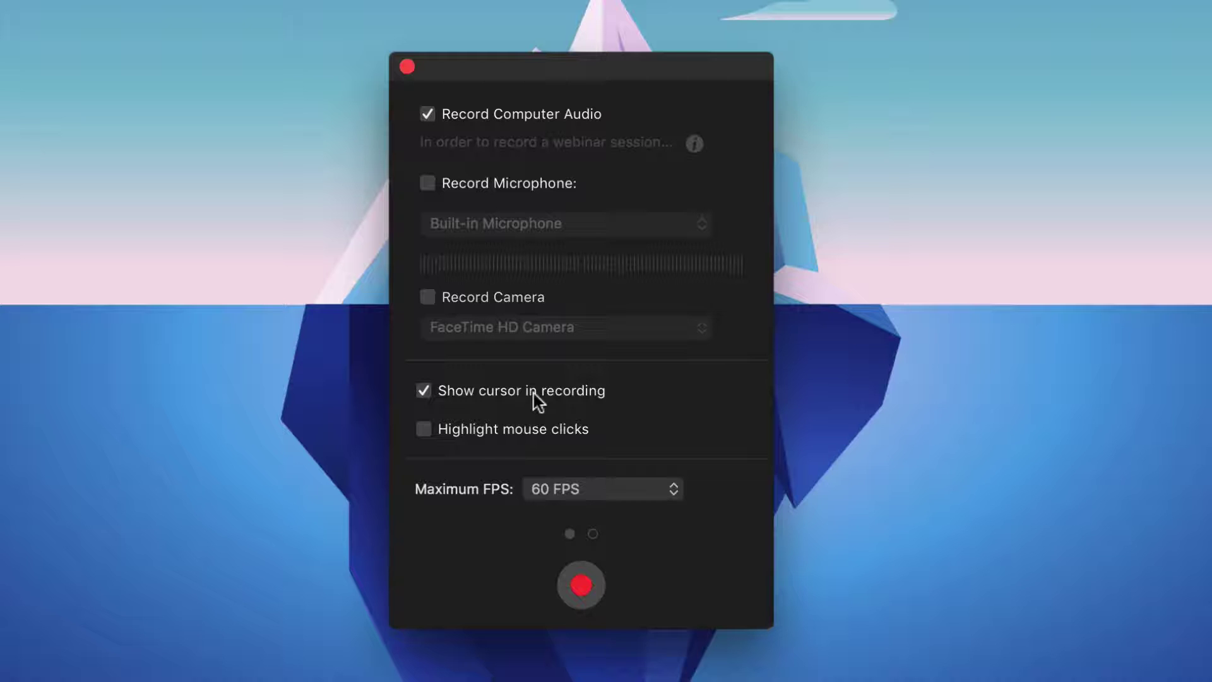
click(507, 430)
click(574, 496)
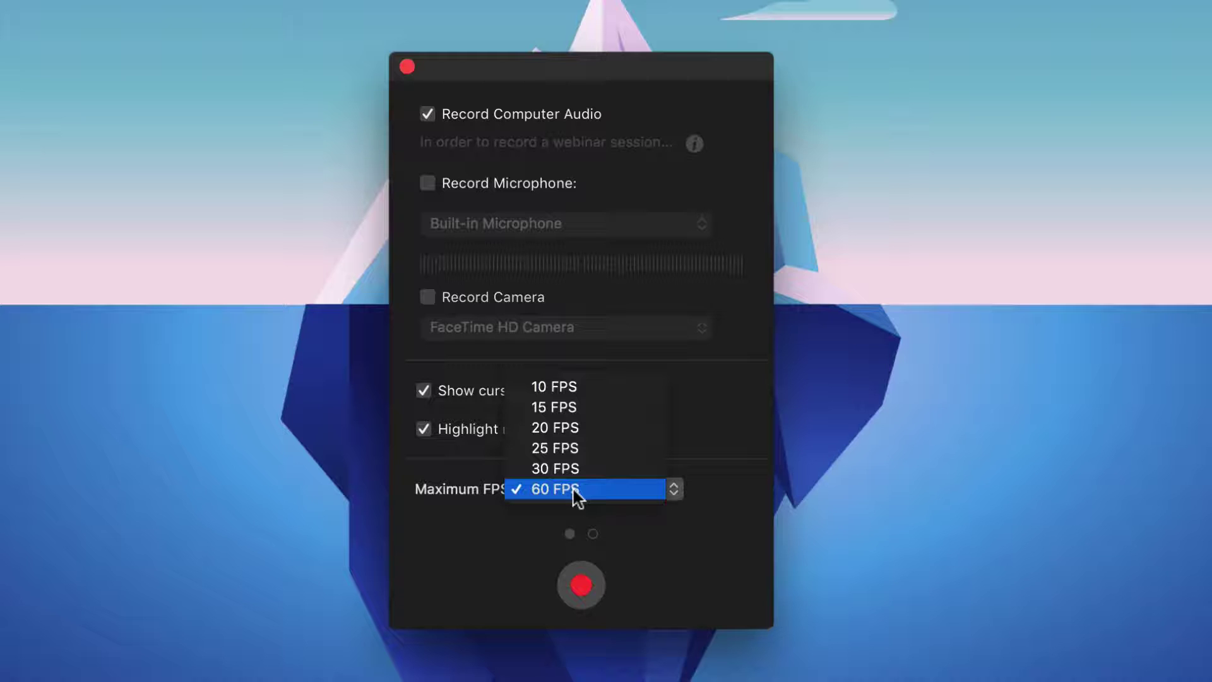
click(576, 496)
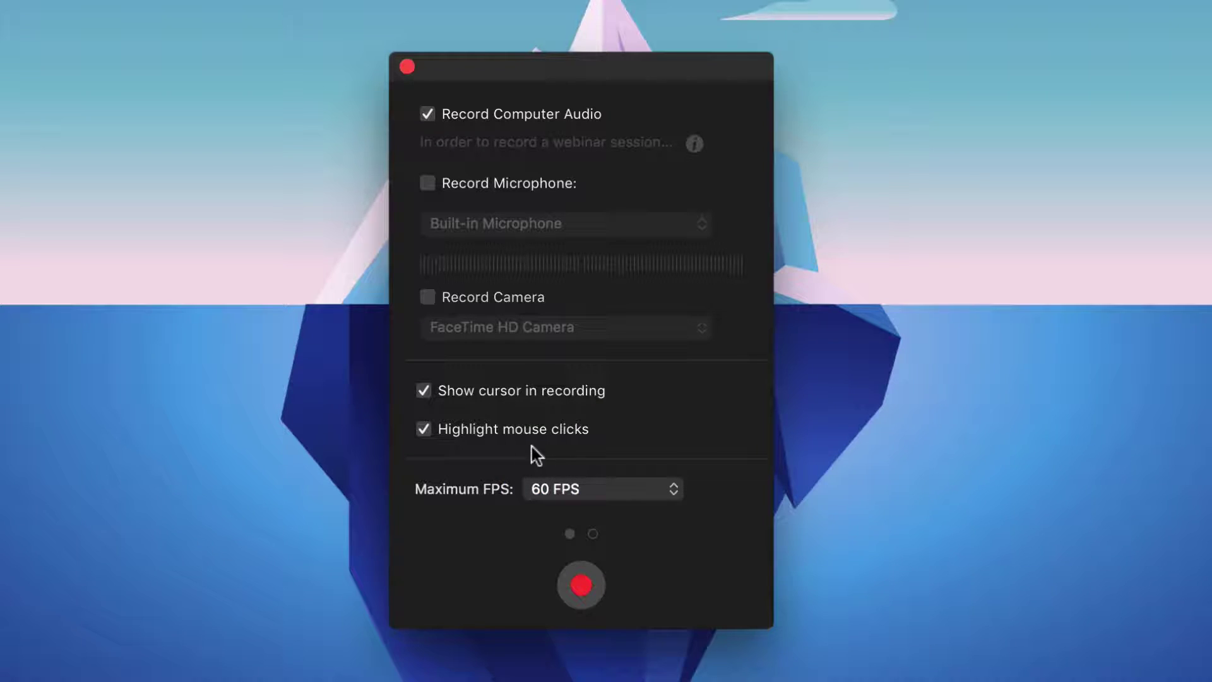
click(607, 496)
Step: On the second page of recording options, leave the desktop visible while recording
click(592, 534)
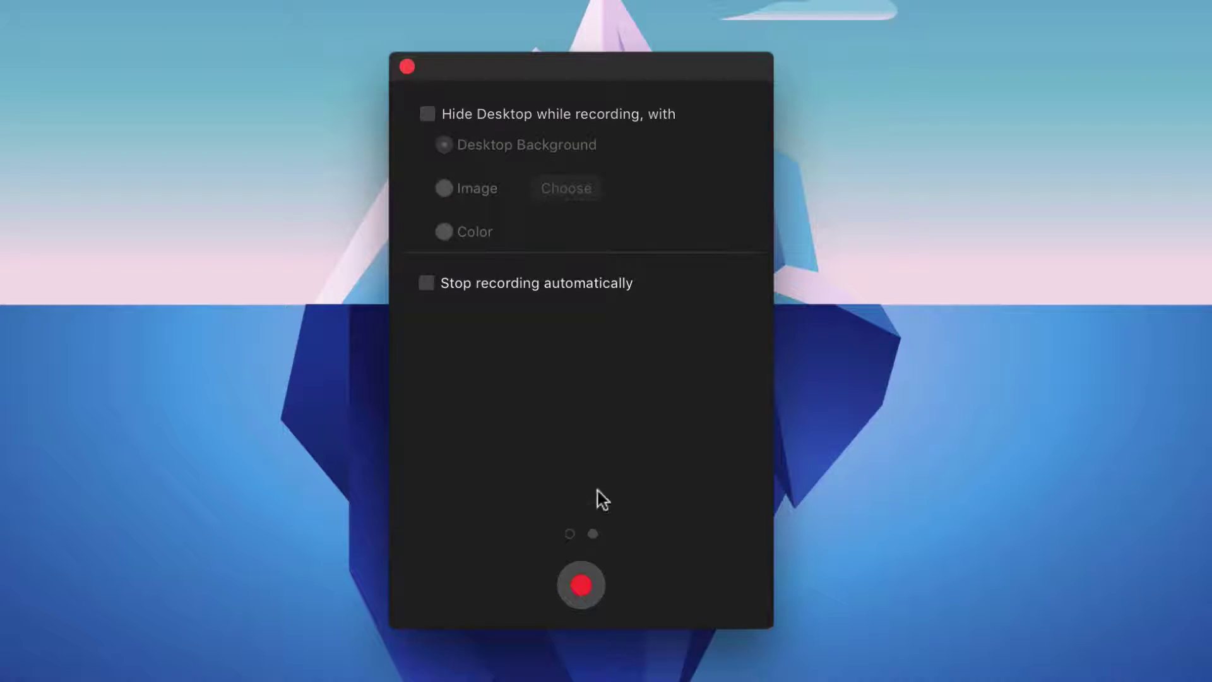
click(532, 112)
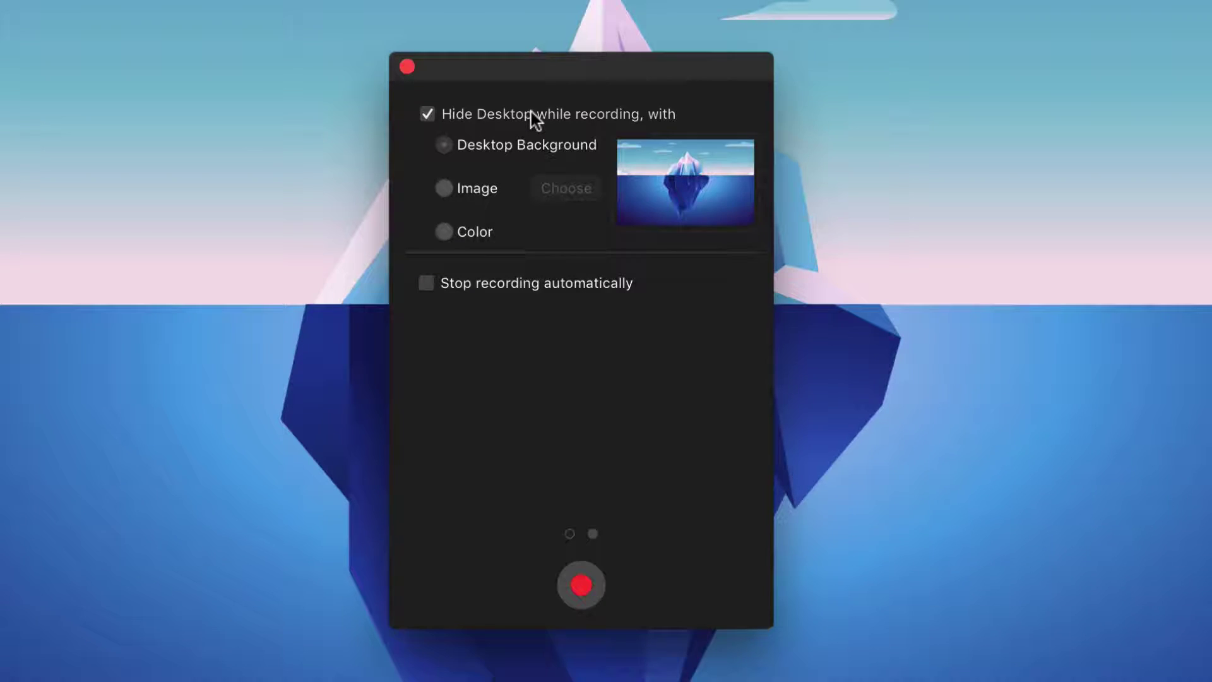
click(534, 116)
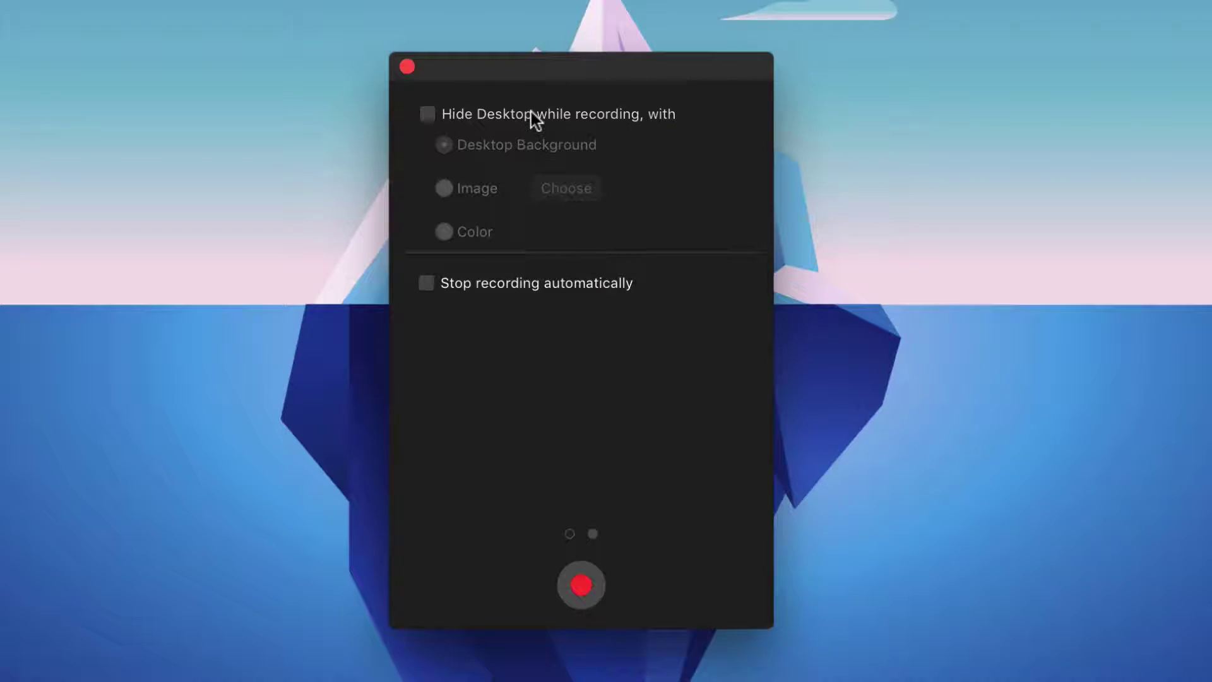
click(569, 533)
Step: Record the full screen, then Stop & Save the recording
click(596, 591)
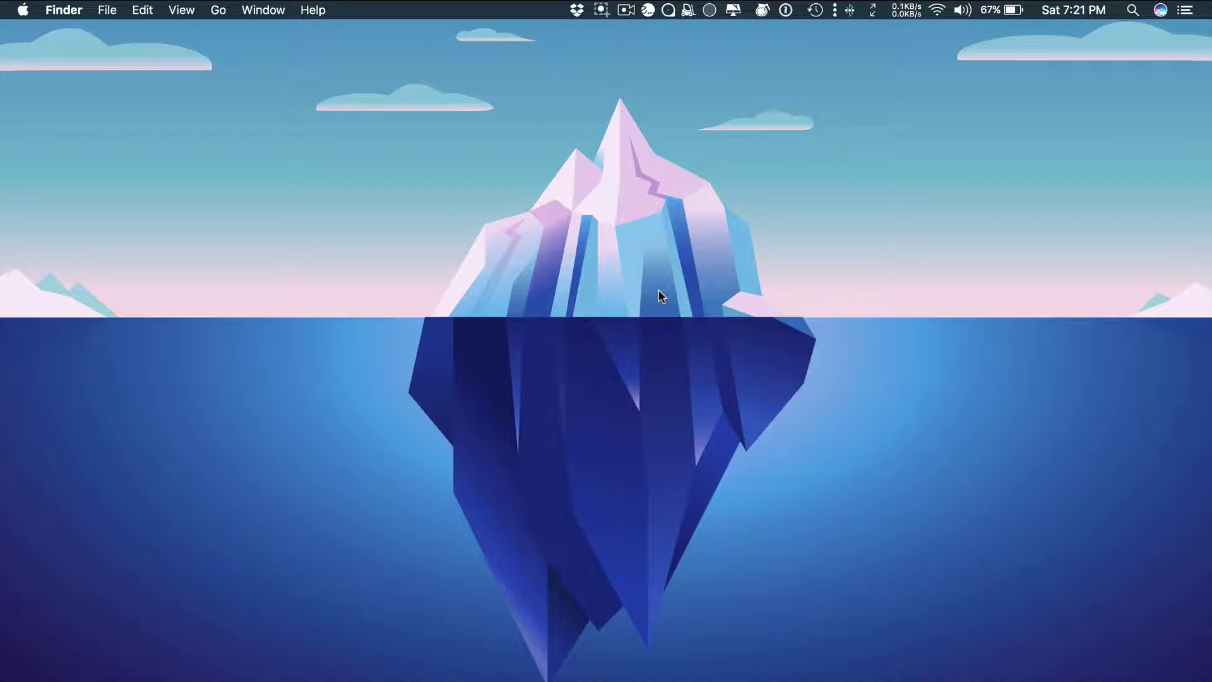
click(601, 9)
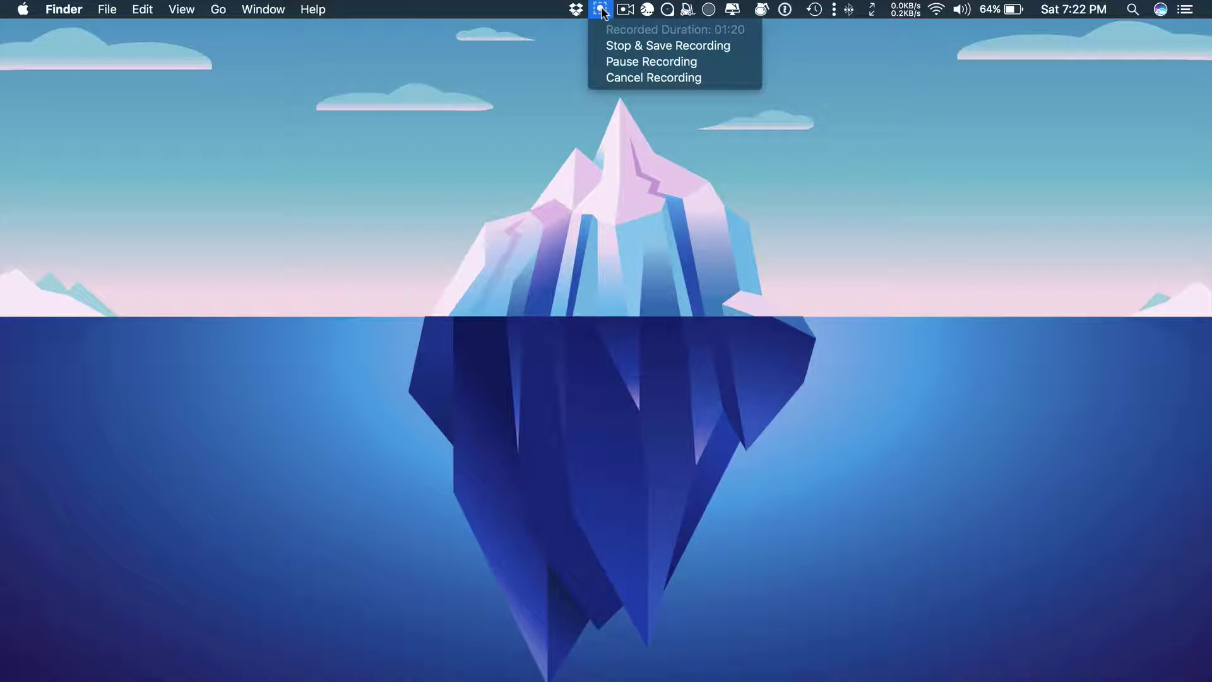
click(726, 47)
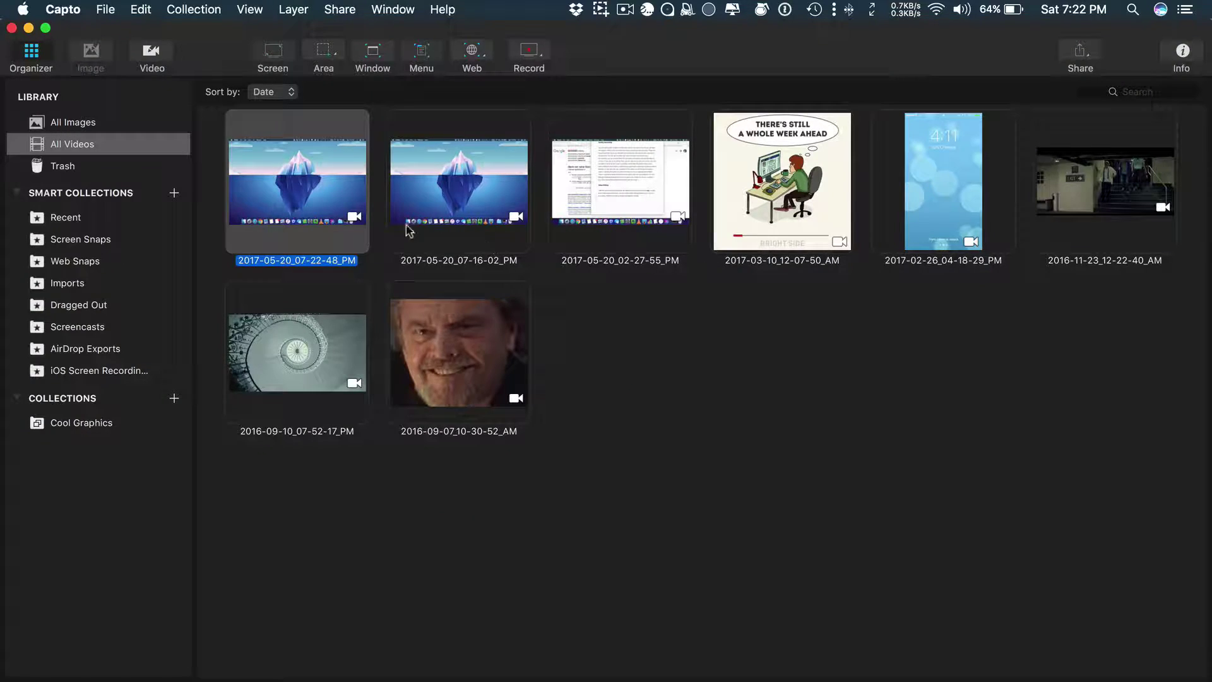
Step: Open the newest 01:25 recording in the Video editor, cancelling the Import Video sheet
double_click(323, 203)
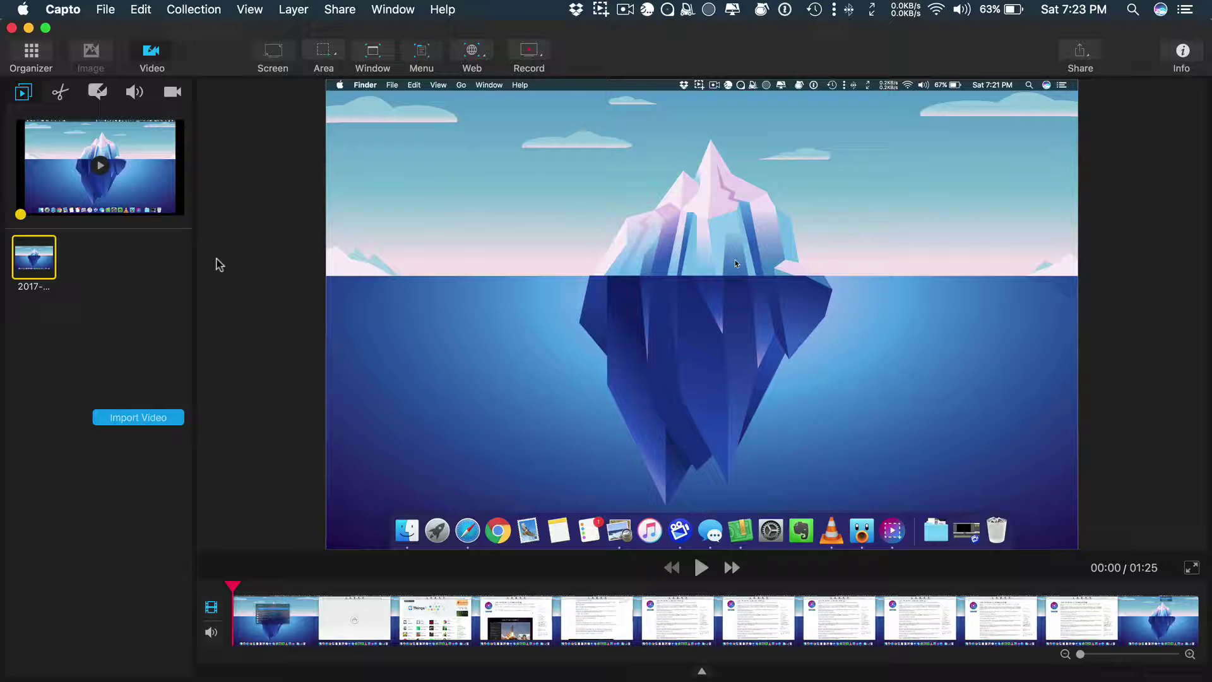
click(143, 418)
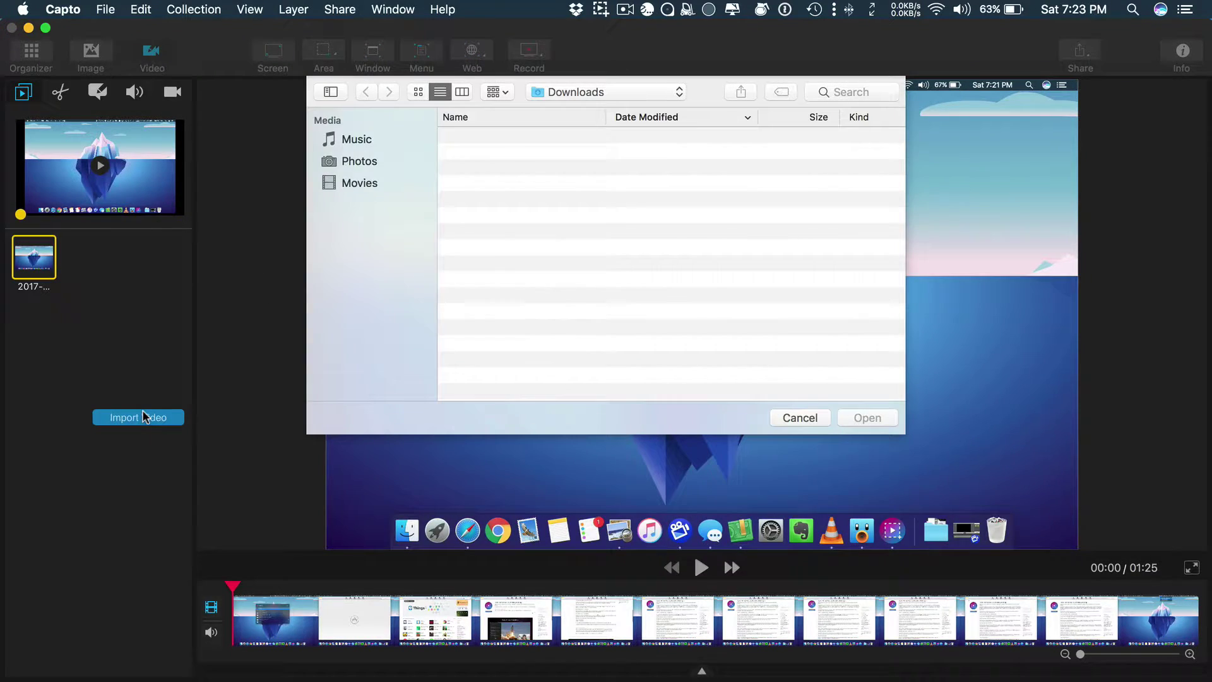
click(789, 419)
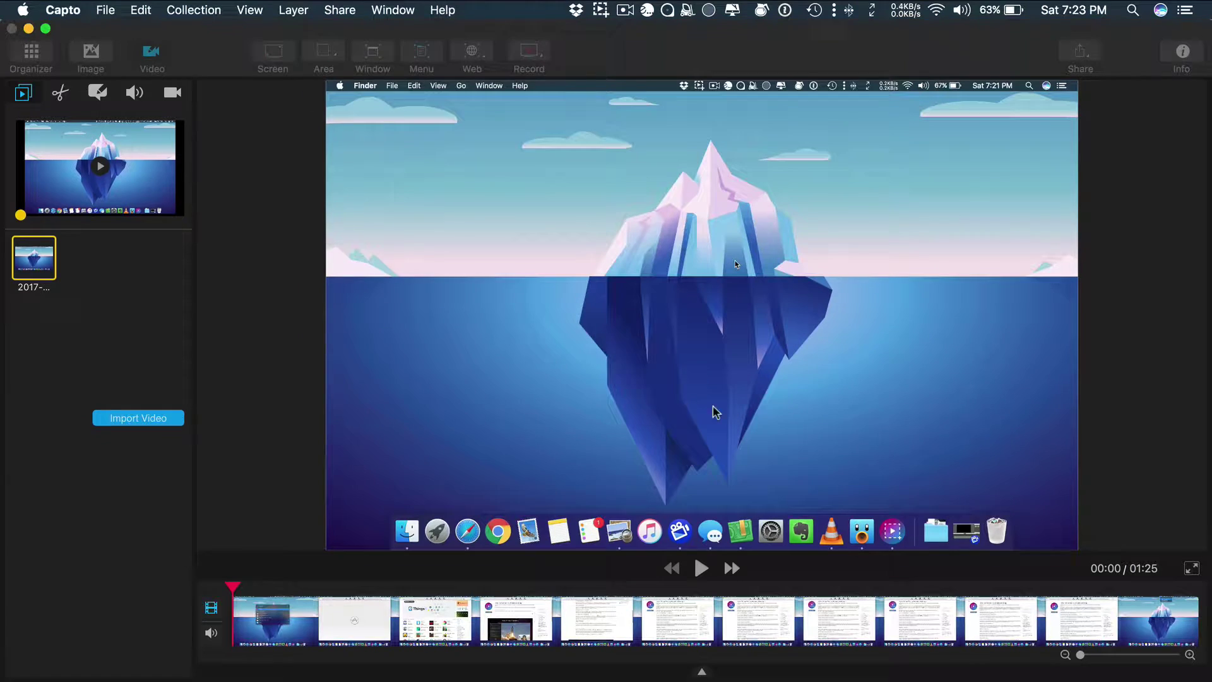
Step: Cut a selected section out of the clip near where the App Store opens
click(62, 93)
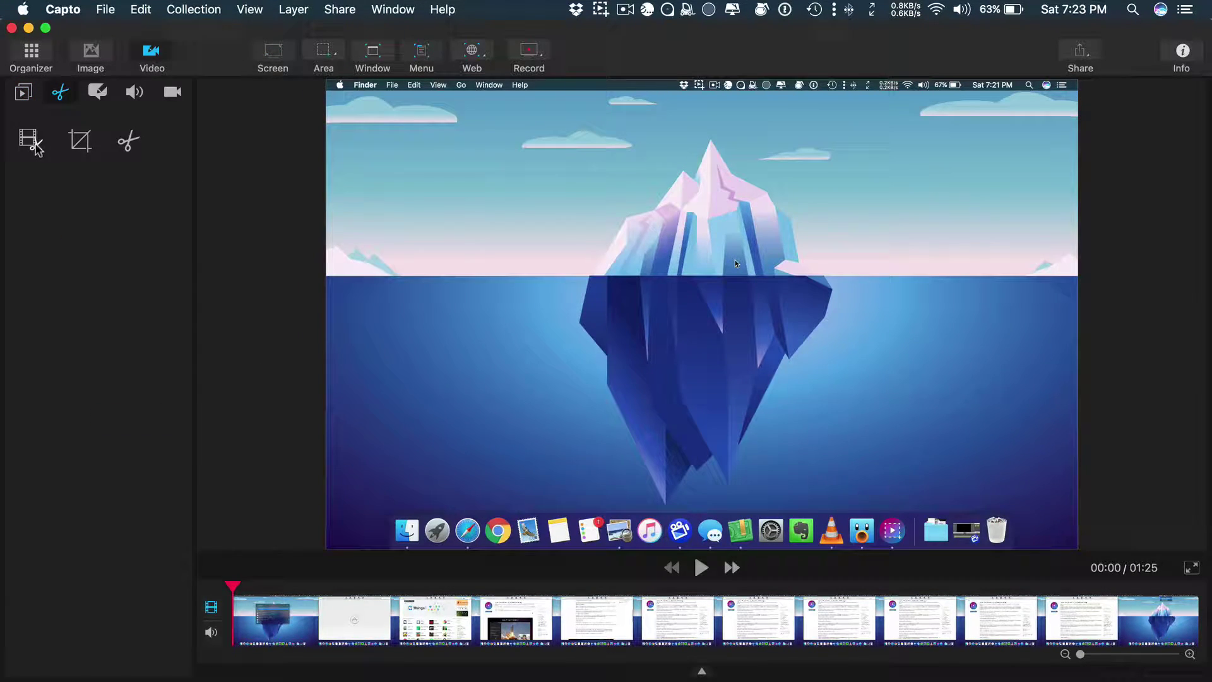
click(34, 147)
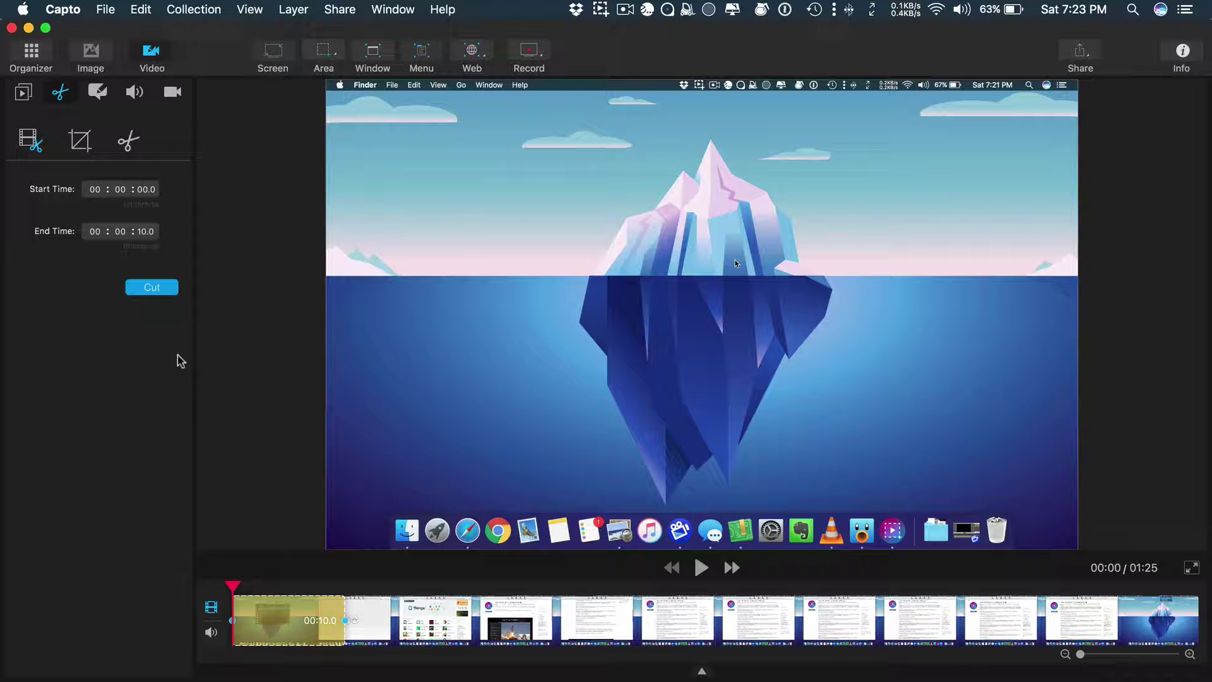
drag(296, 609, 321, 618)
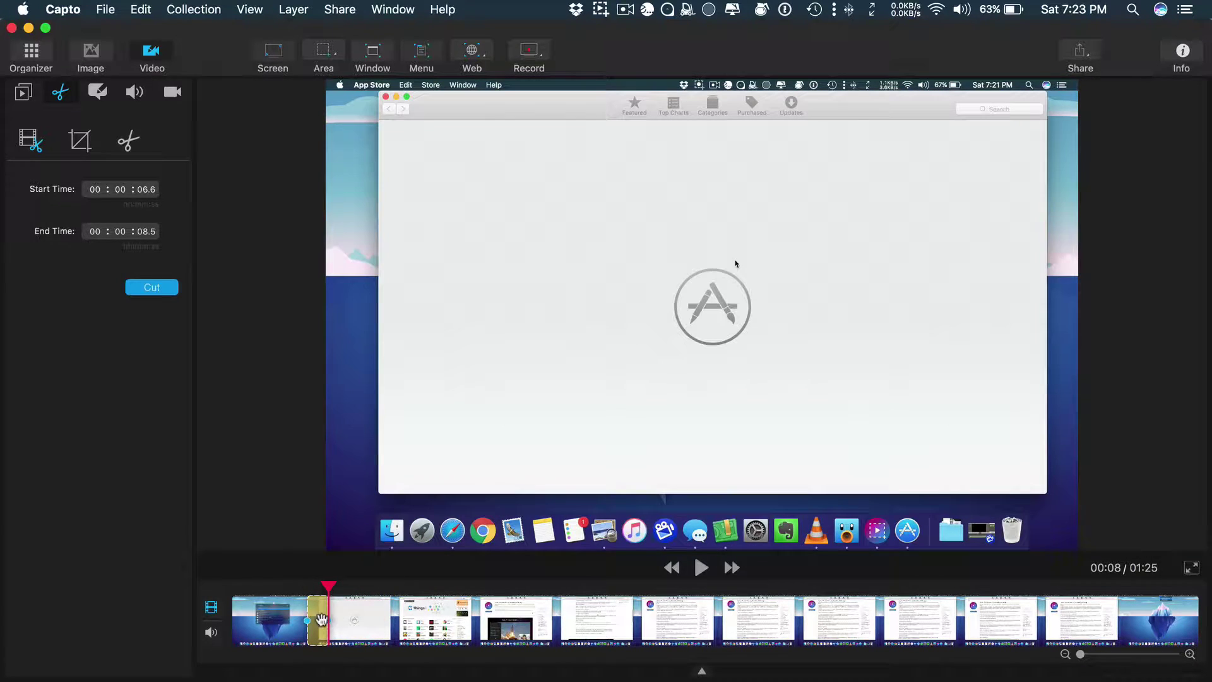
key(Return)
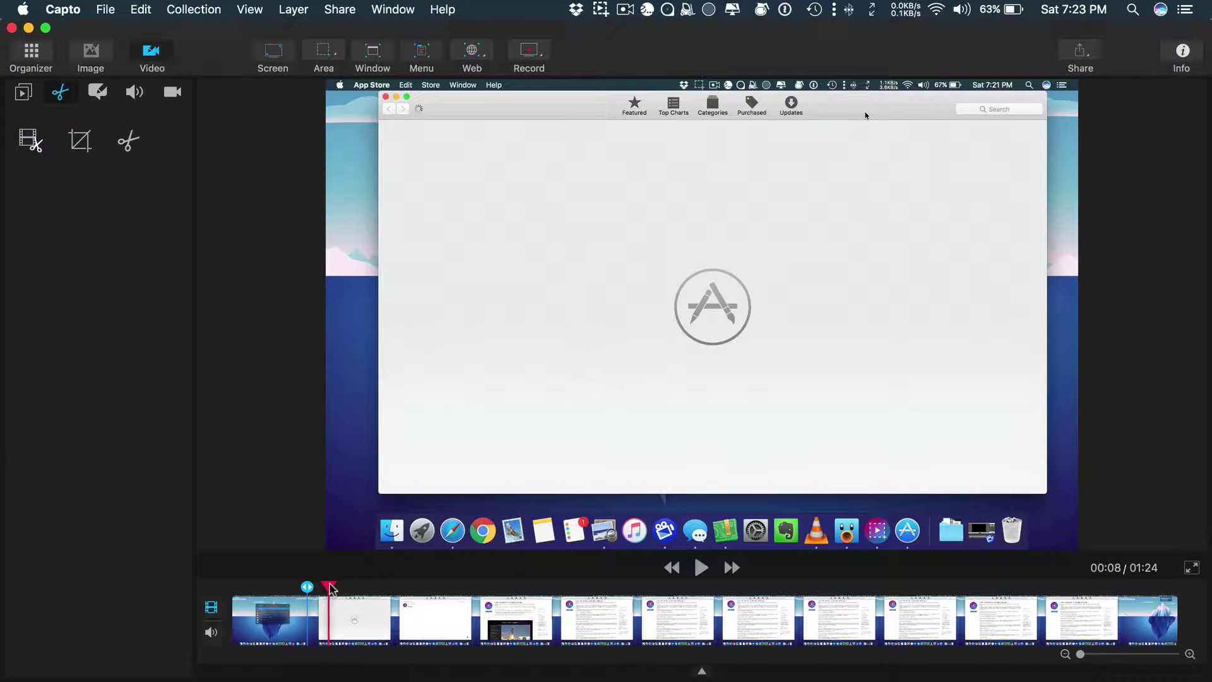
drag(317, 587, 365, 586)
Step: Crop the video frame to 1920 × 1080 and position the crop box
click(79, 140)
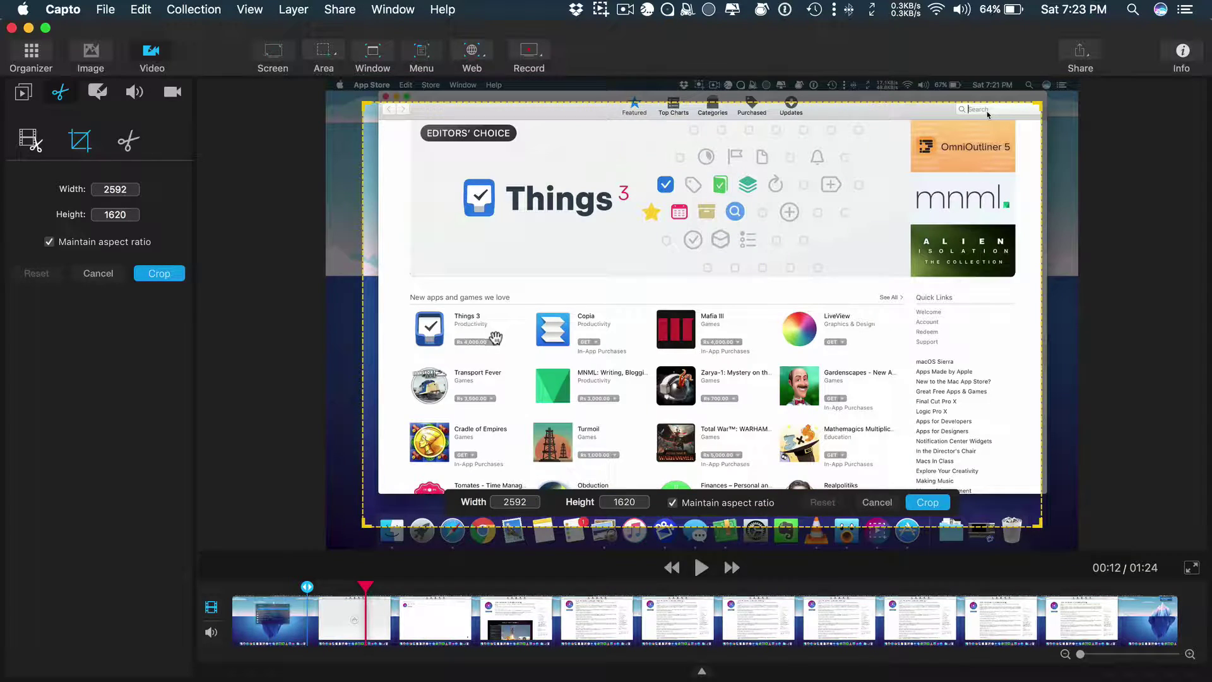
click(114, 191)
double_click(114, 191)
key(BackSpace)
text(1920)
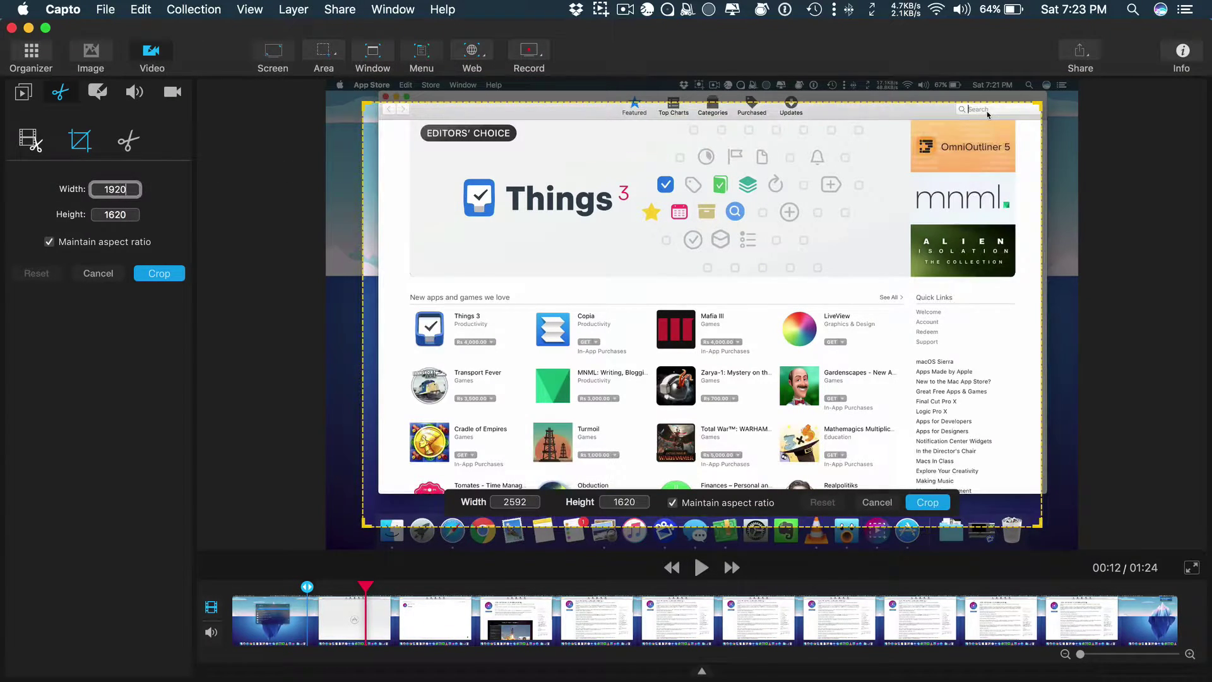
key(Tab)
text(1080)
key(Tab)
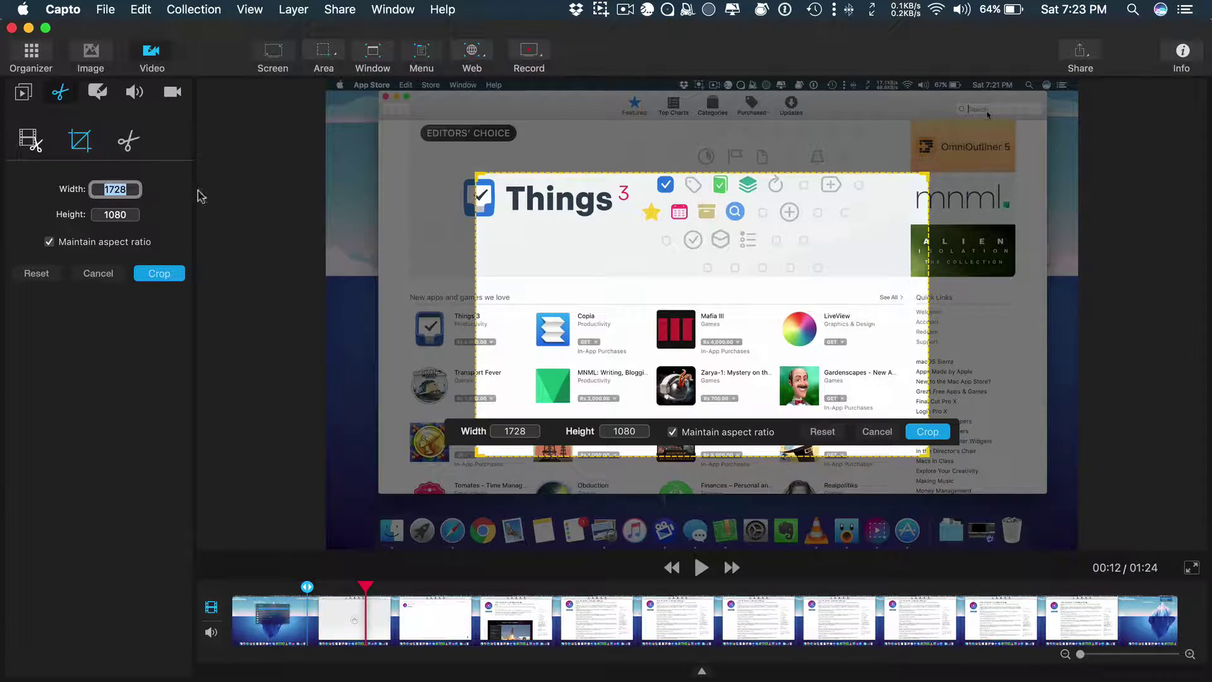
drag(608, 282, 478, 197)
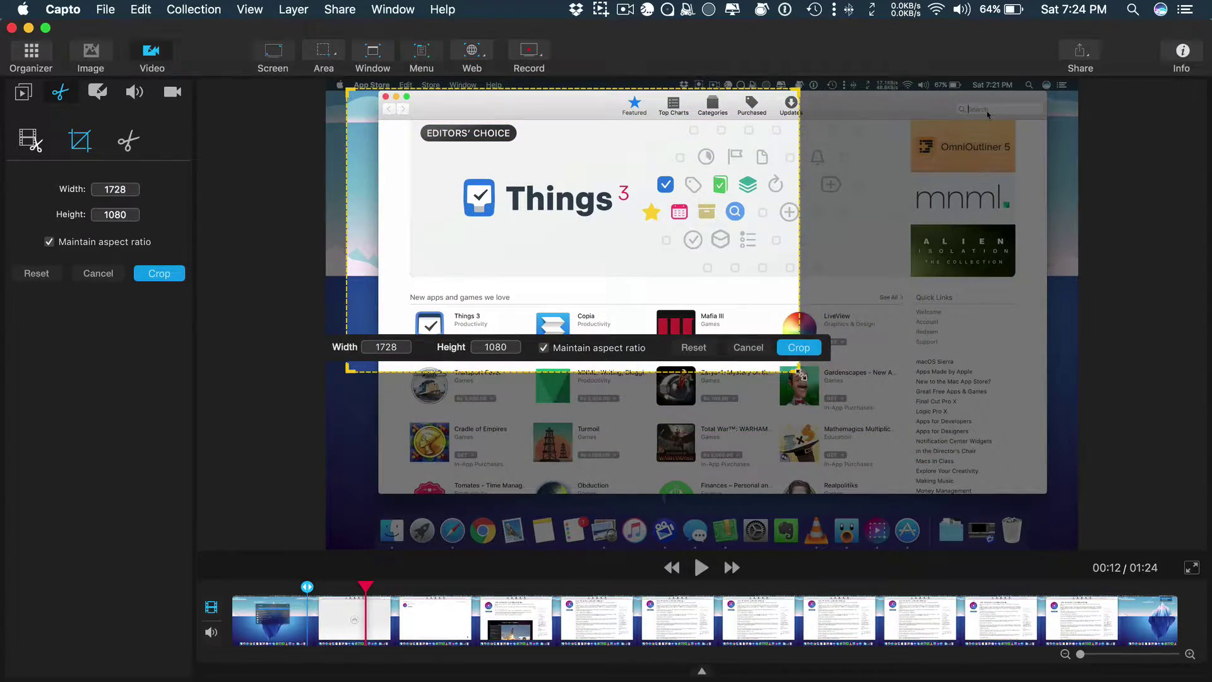
drag(800, 371, 1073, 545)
click(934, 514)
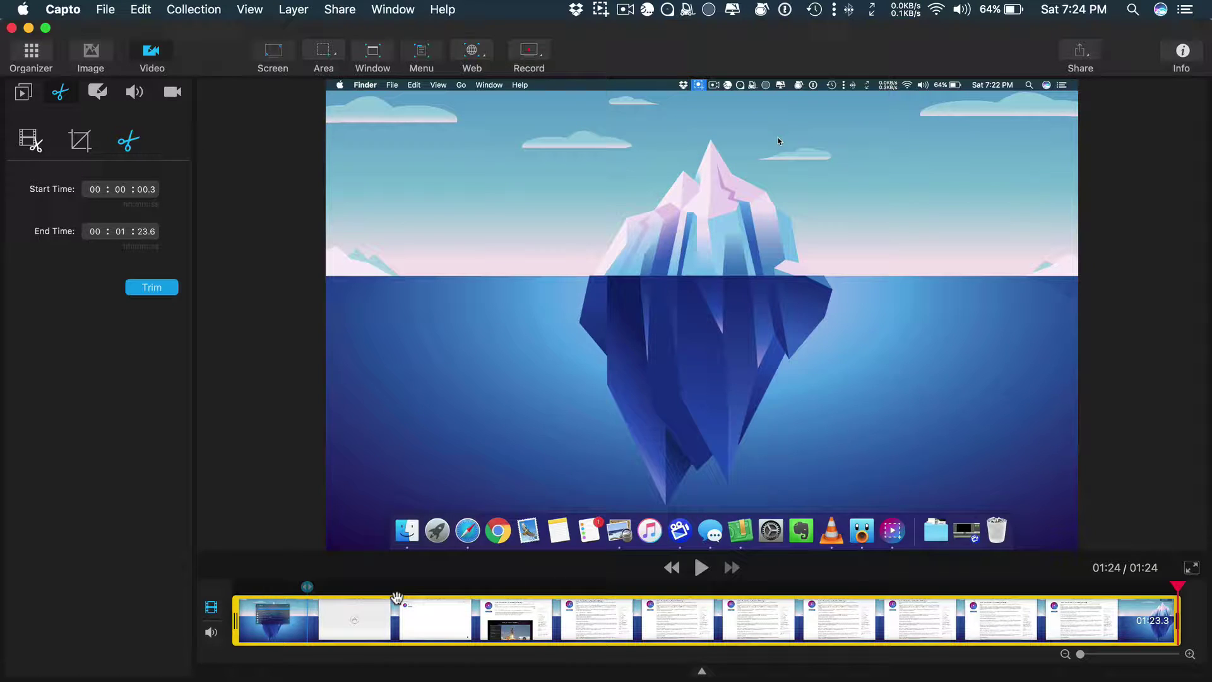
Step: Trim the clip's start and end to keep 00:04.8 through 01:21.3
drag(235, 620, 287, 621)
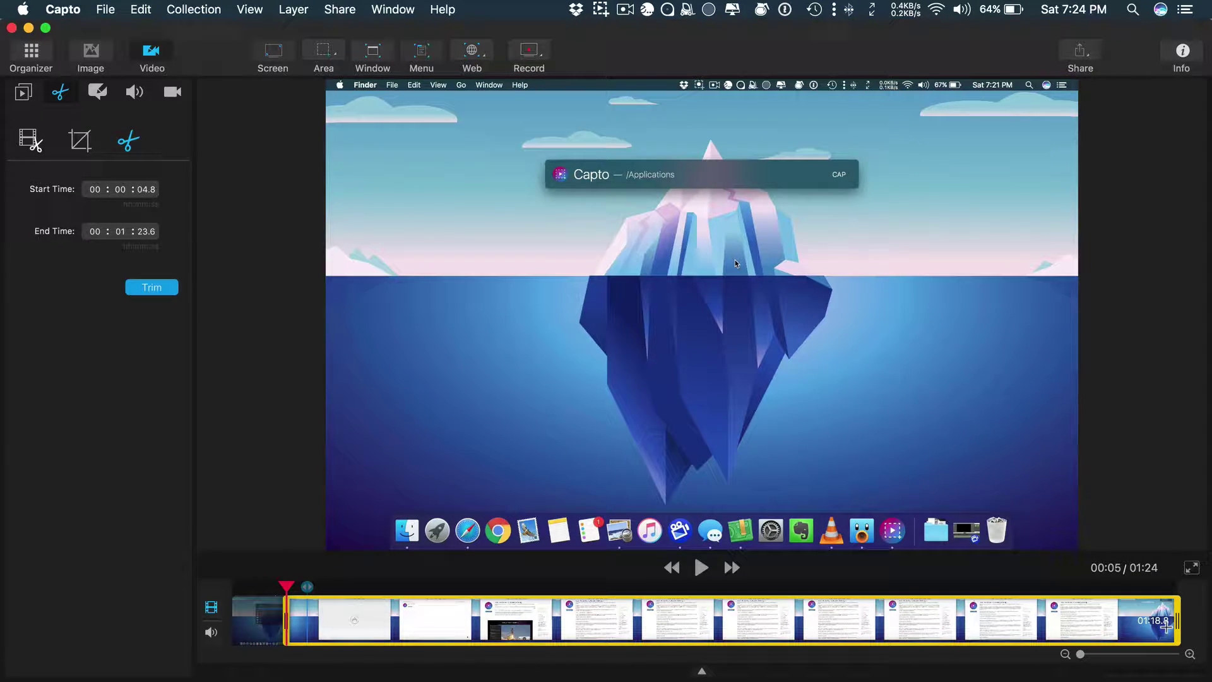
drag(1177, 622, 1152, 622)
click(151, 287)
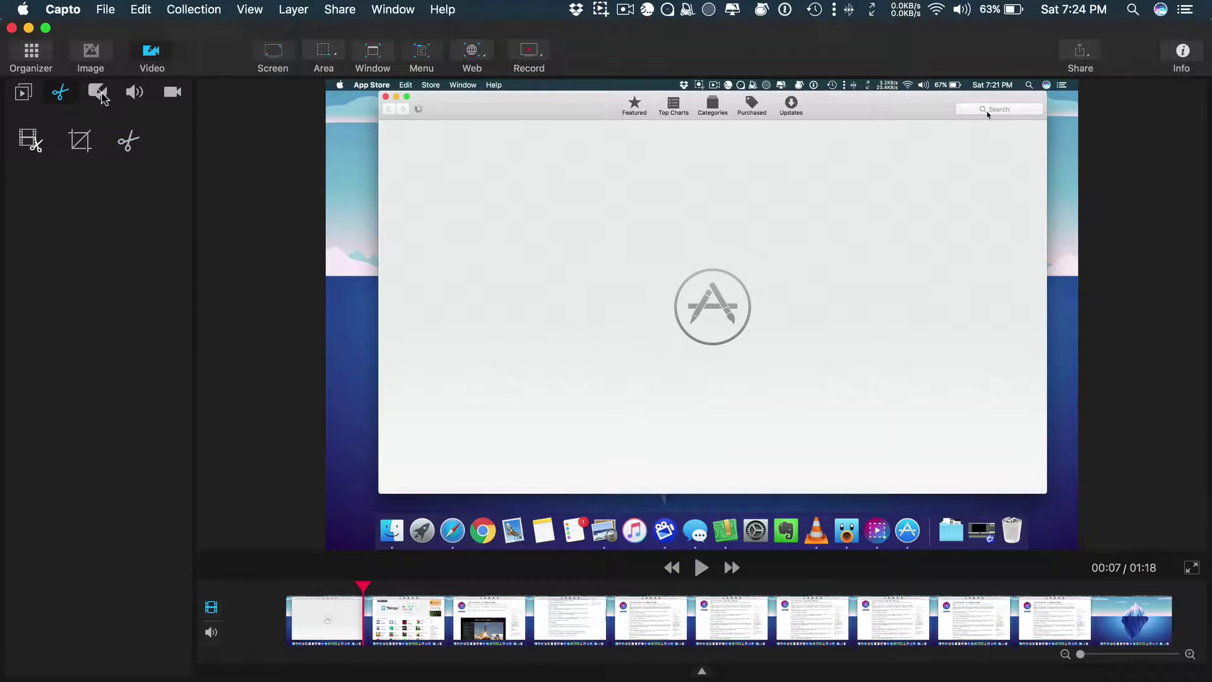
click(102, 96)
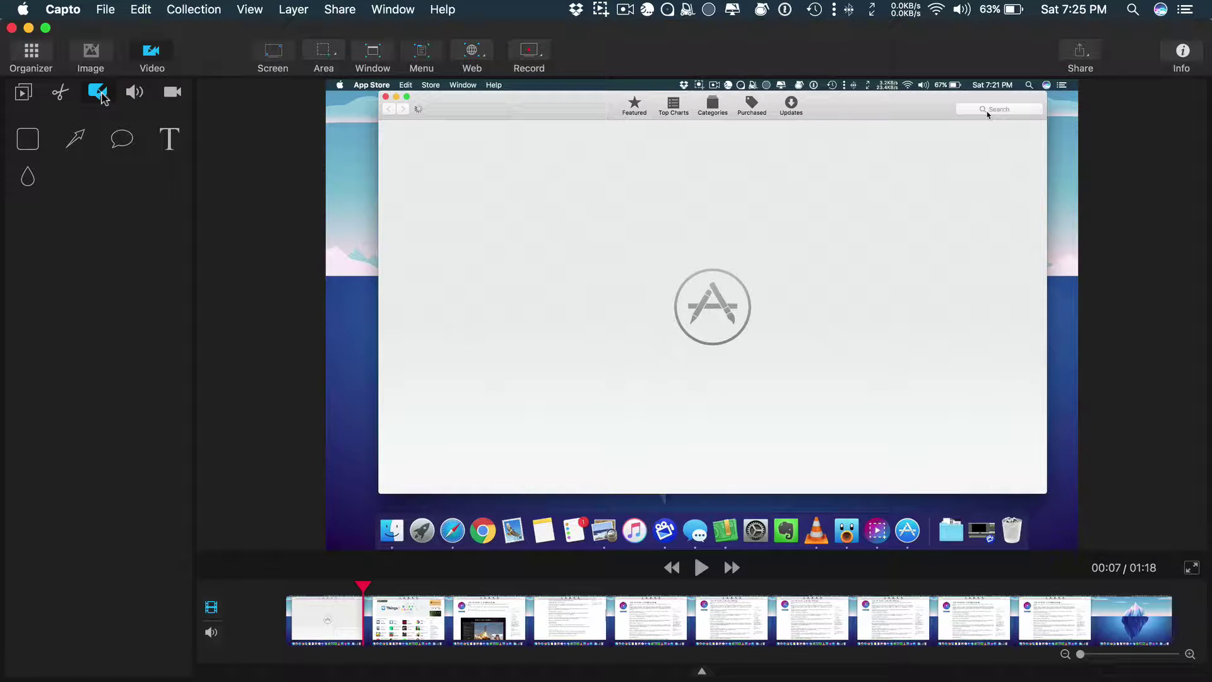
Step: Draw a red rectangle annotation and an arrow pointing at the price badge
click(28, 141)
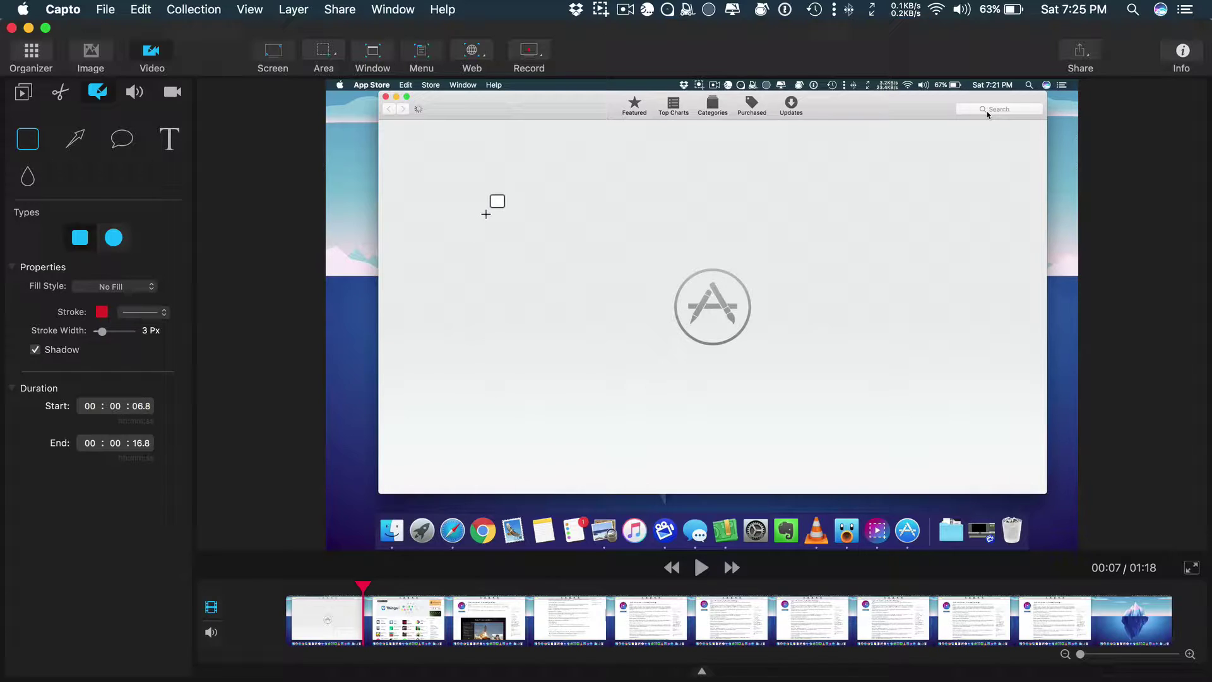
mouse_move(464, 167)
mouse_down()
mouse_move(554, 218)
mouse_move(596, 222)
mouse_up()
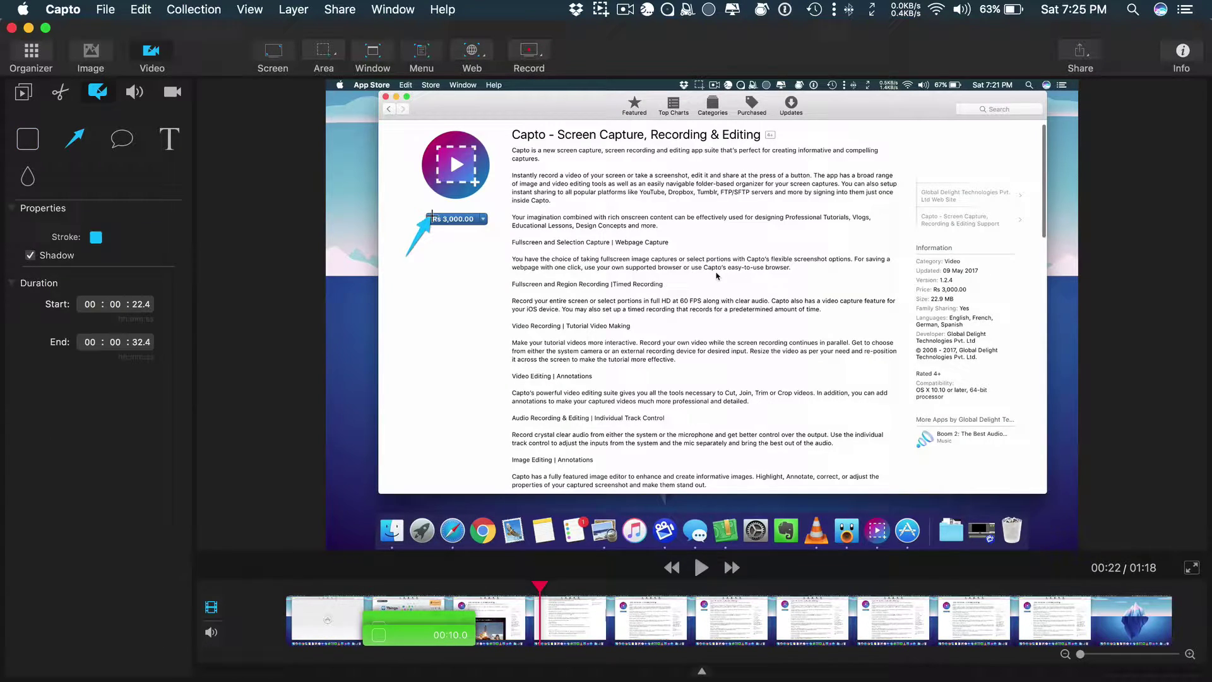
drag(431, 216, 435, 214)
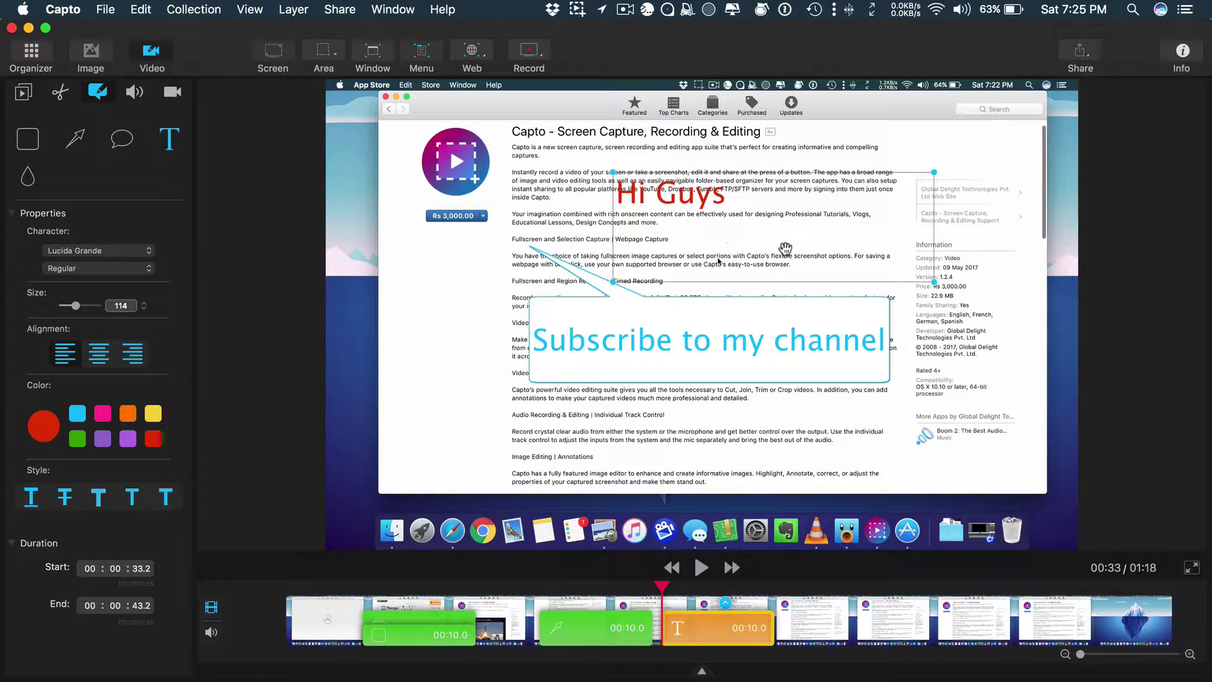
Step: Pixelate the sidebar beside the page and shift the effect later on the timeline
click(27, 177)
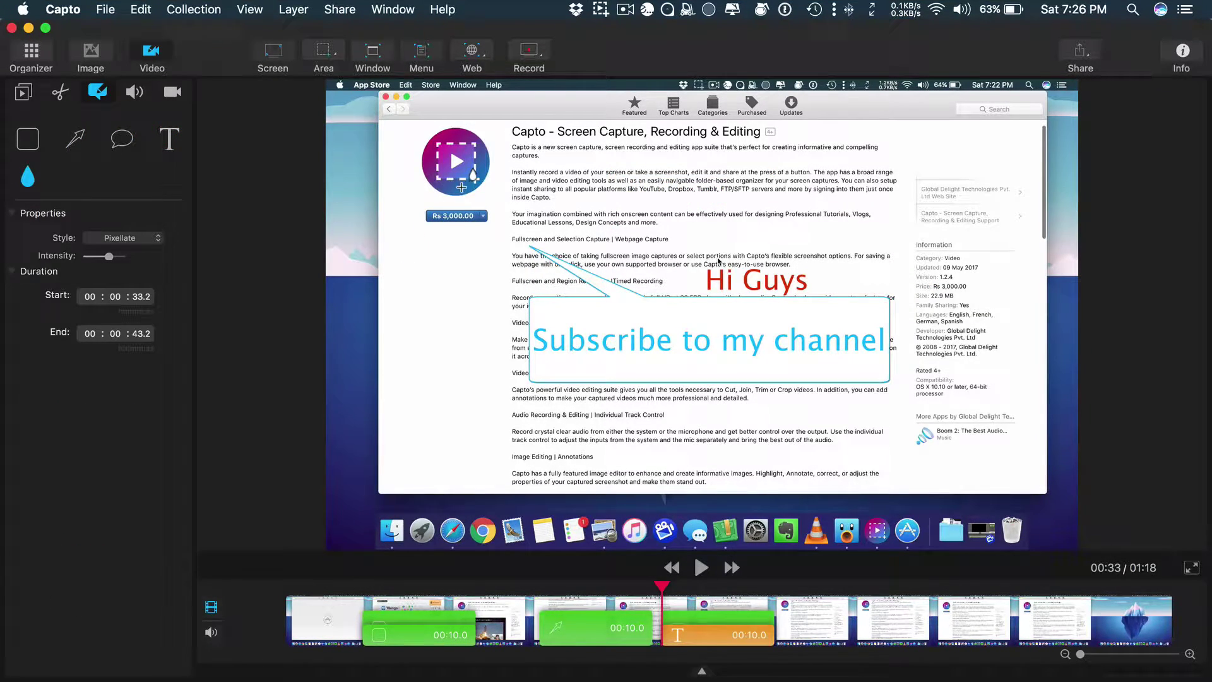
drag(913, 181, 1028, 460)
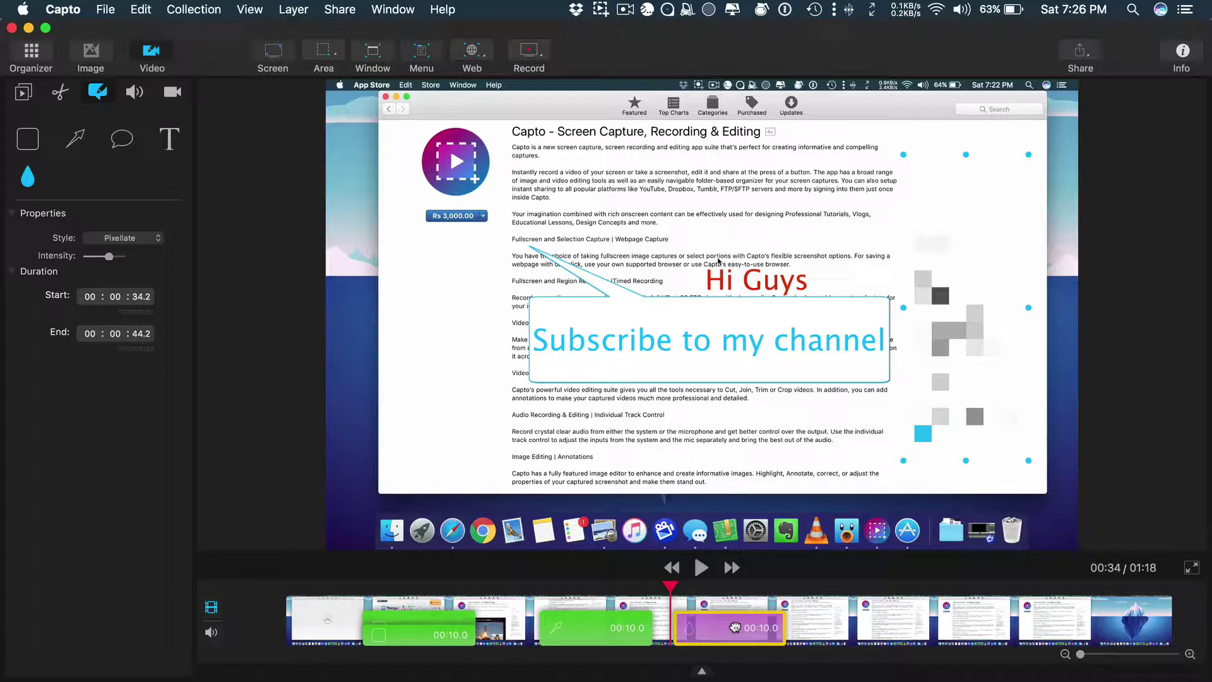
mouse_move(735, 627)
mouse_down()
mouse_move(805, 626)
mouse_move(723, 629)
mouse_up()
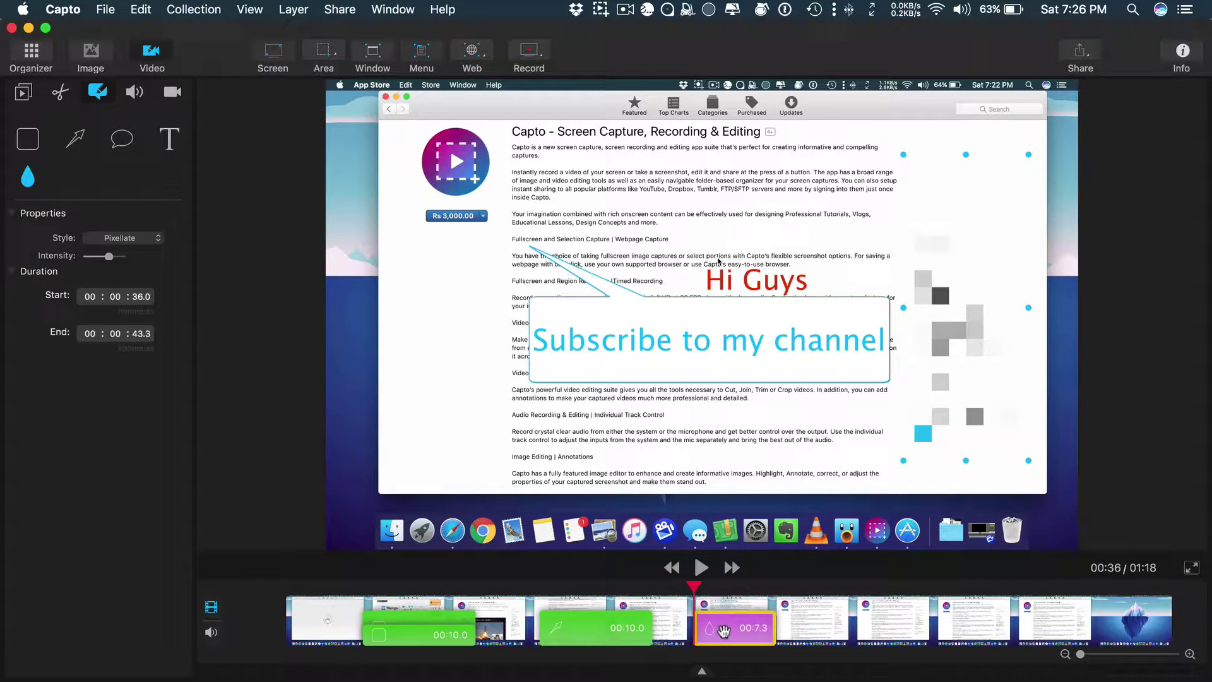
click(632, 627)
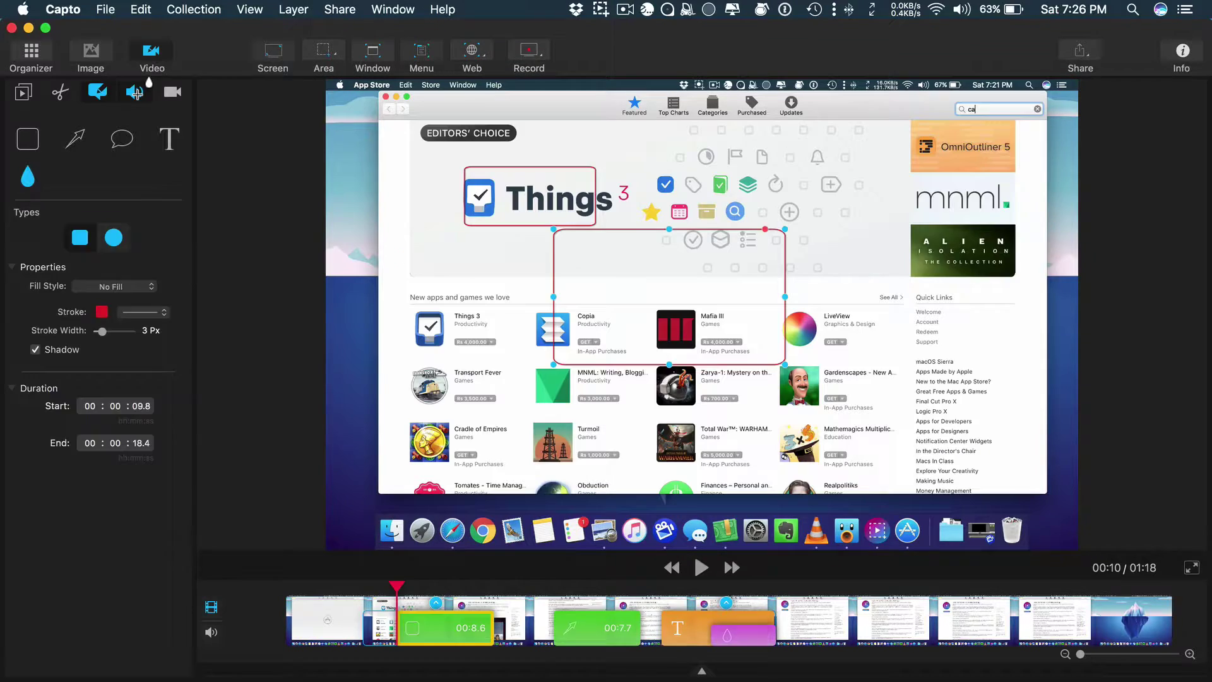
Step: Mute the audio track to volume 0 with 5-second Fade in and Fade out
click(140, 91)
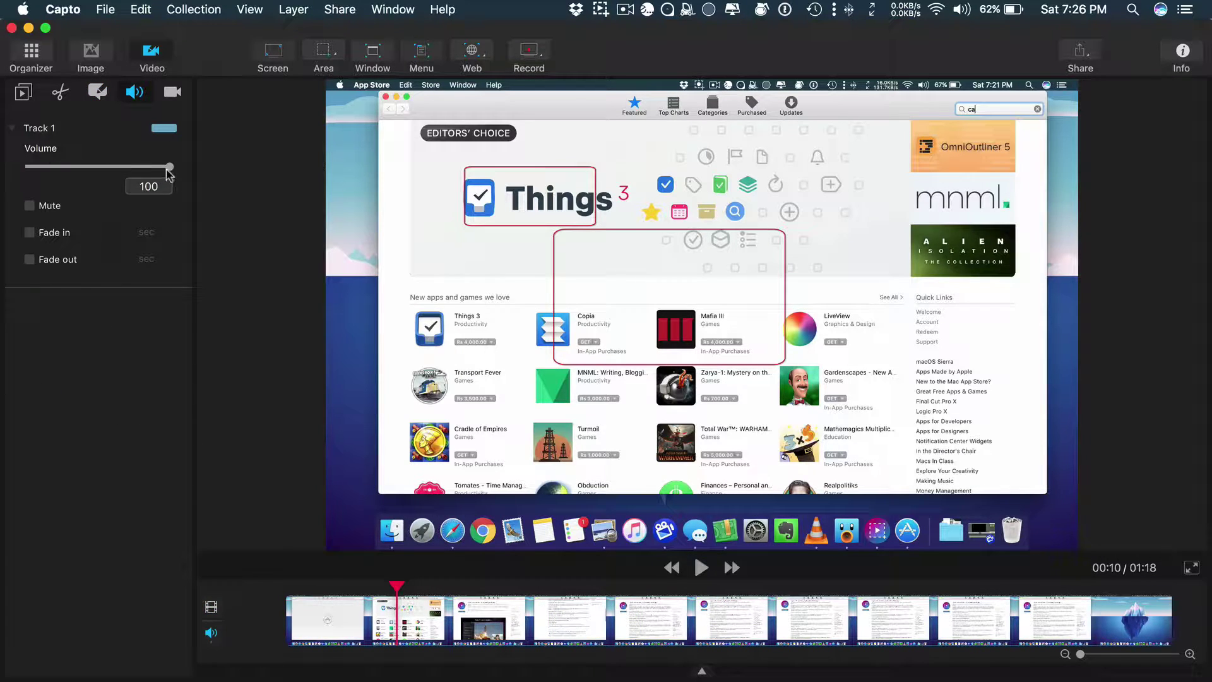
mouse_move(169, 172)
mouse_down()
mouse_move(32, 171)
mouse_move(162, 171)
mouse_up()
click(44, 207)
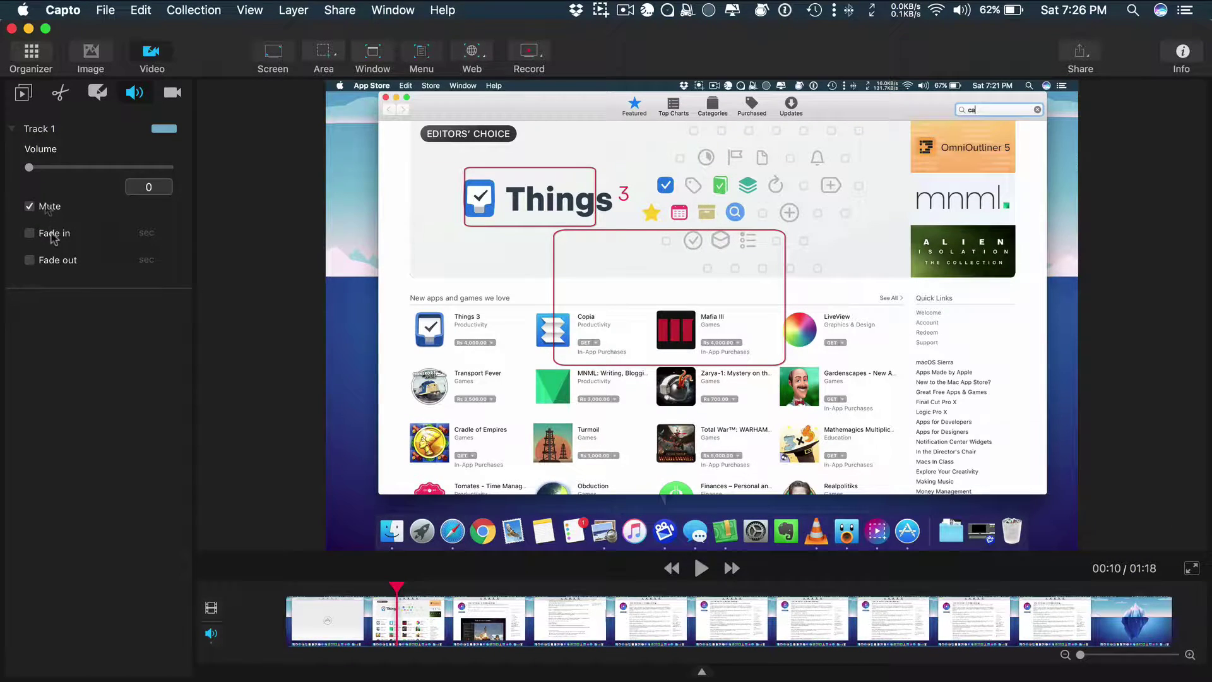
click(53, 235)
click(53, 262)
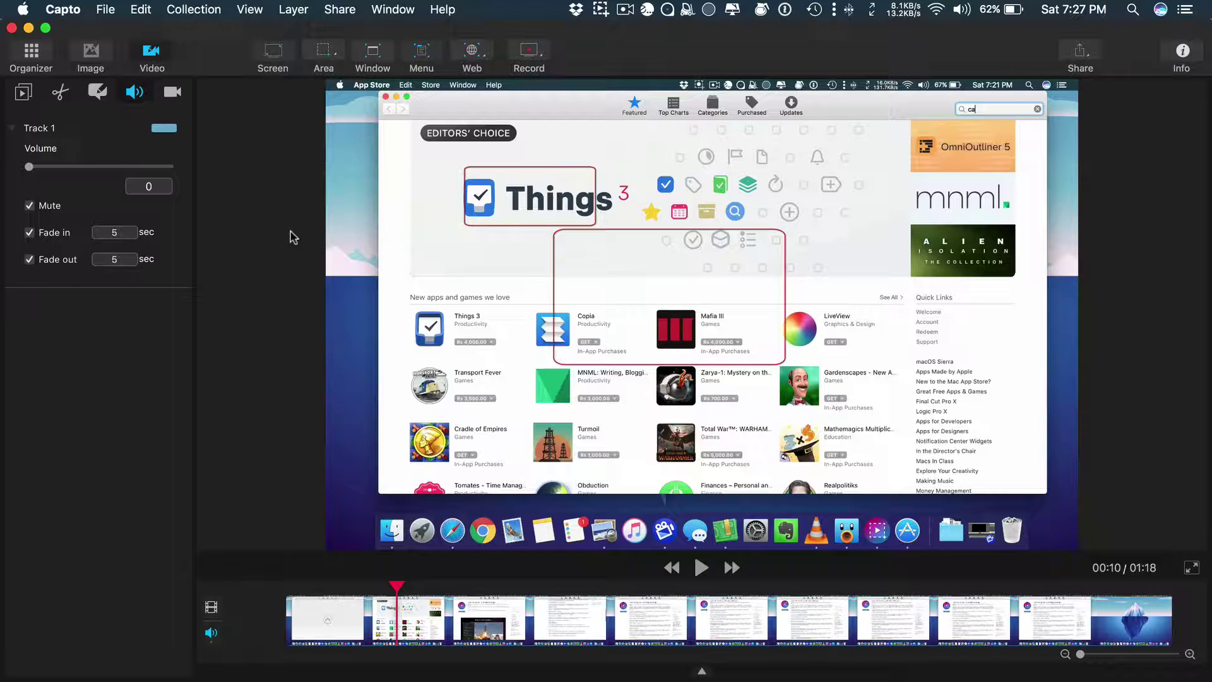
Step: Export the clip via File > Export as a mov file in Movie format to Downloads
click(113, 9)
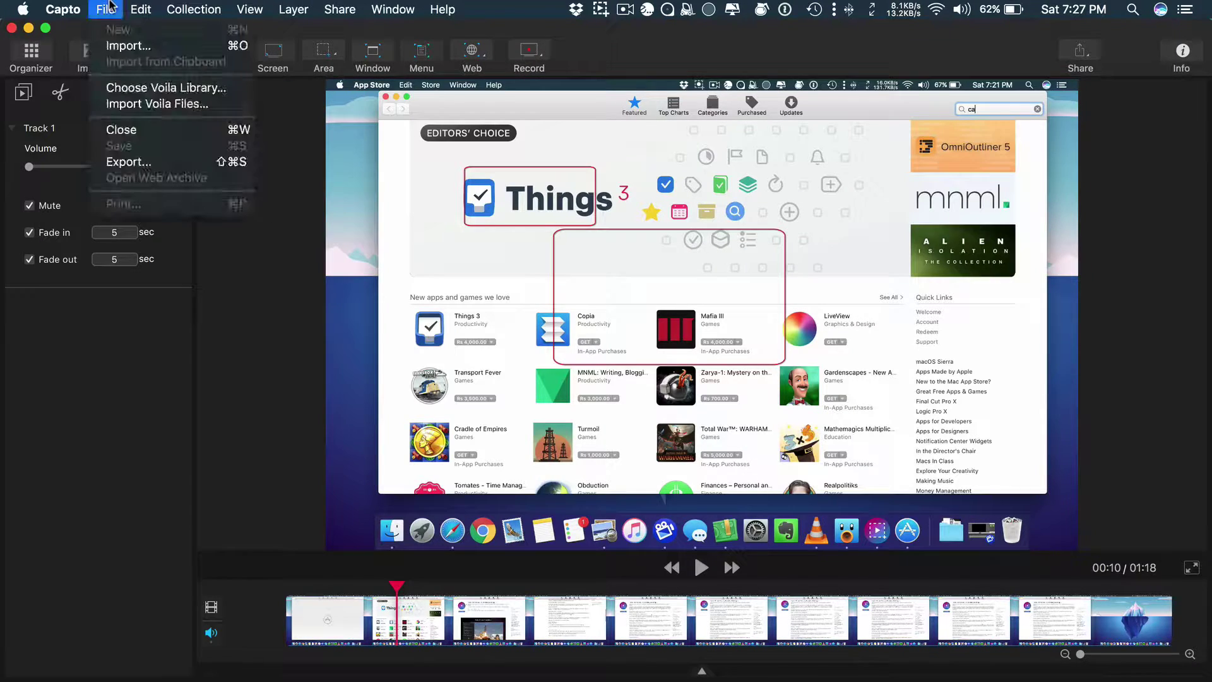
click(156, 162)
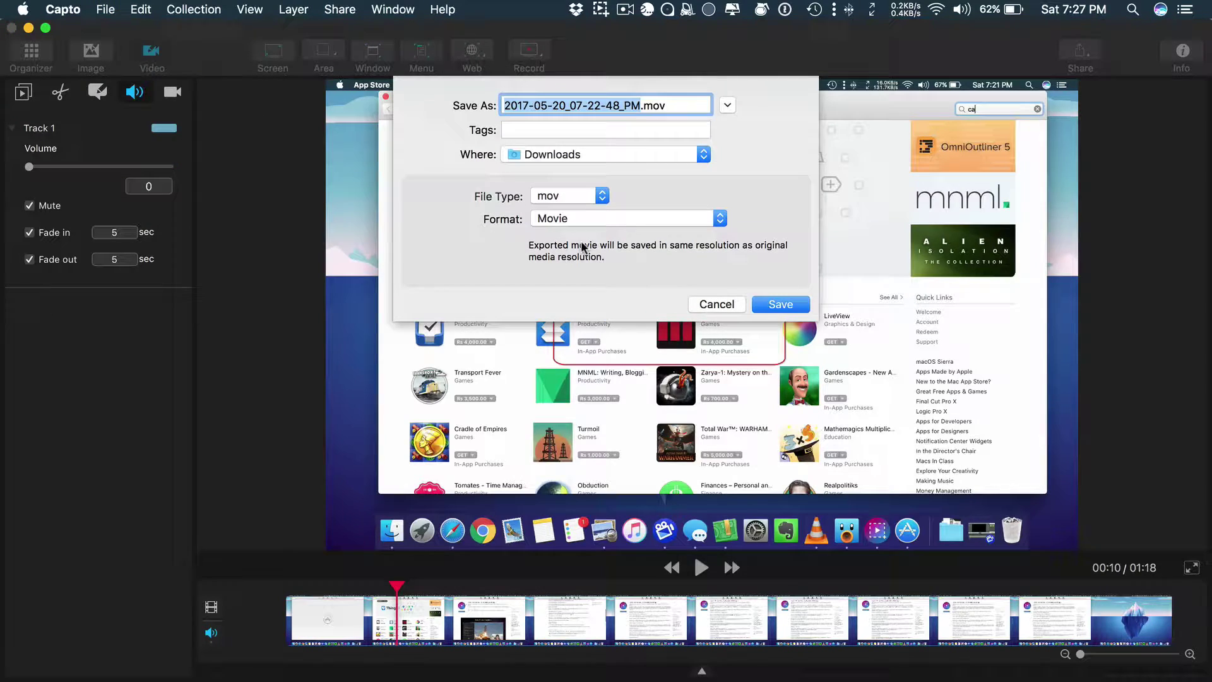
click(598, 196)
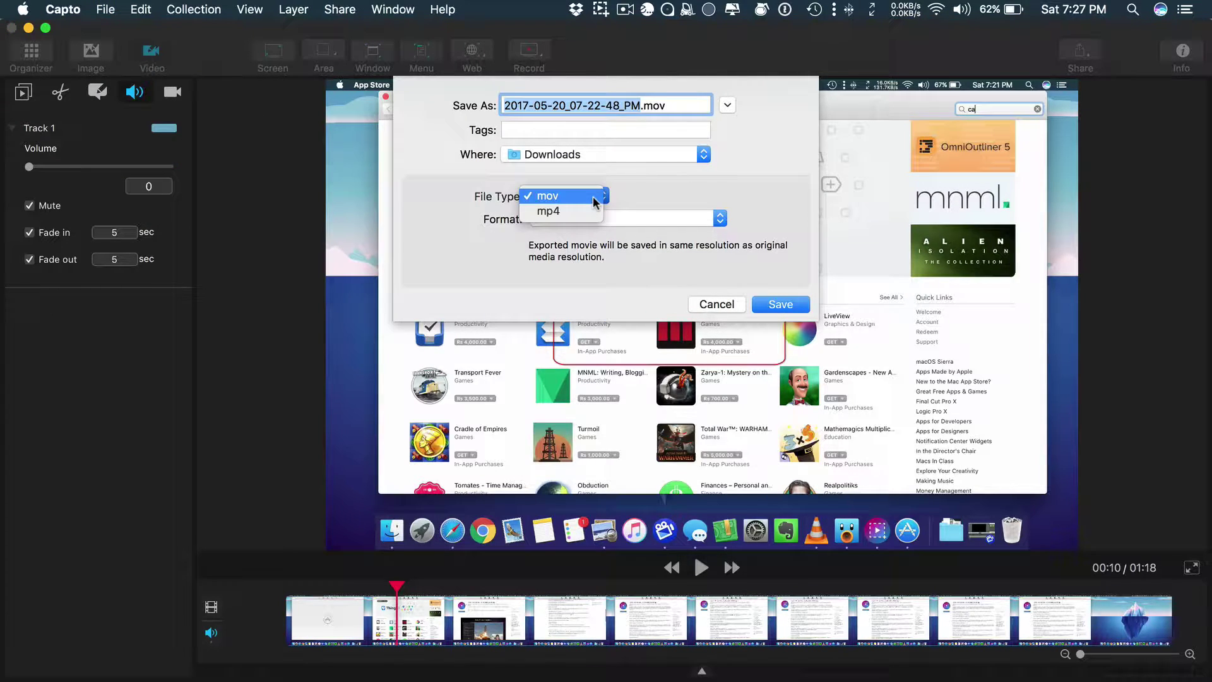
click(593, 200)
click(597, 197)
click(685, 203)
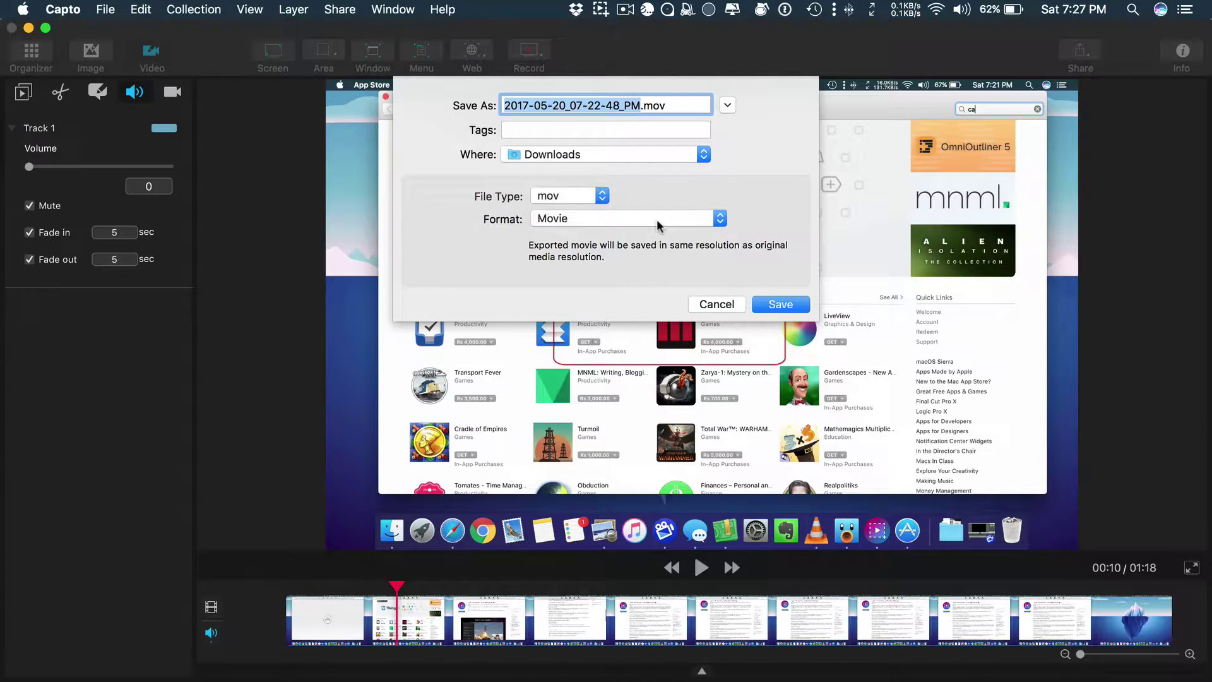
click(656, 221)
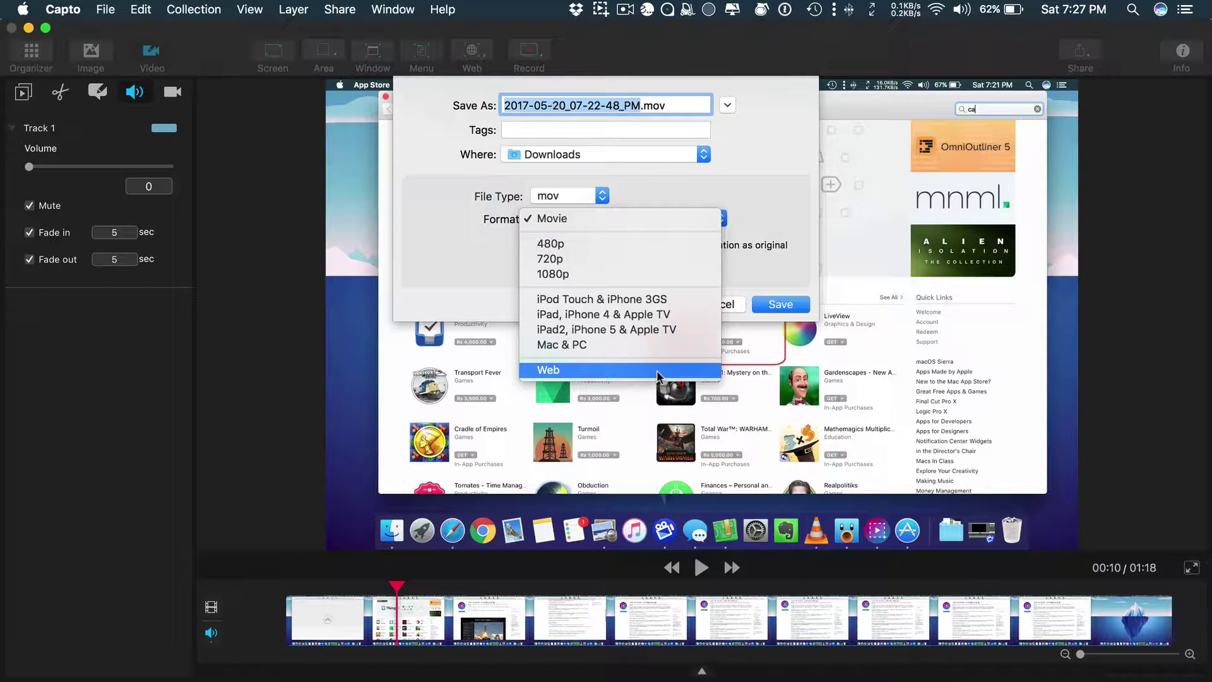
click(669, 192)
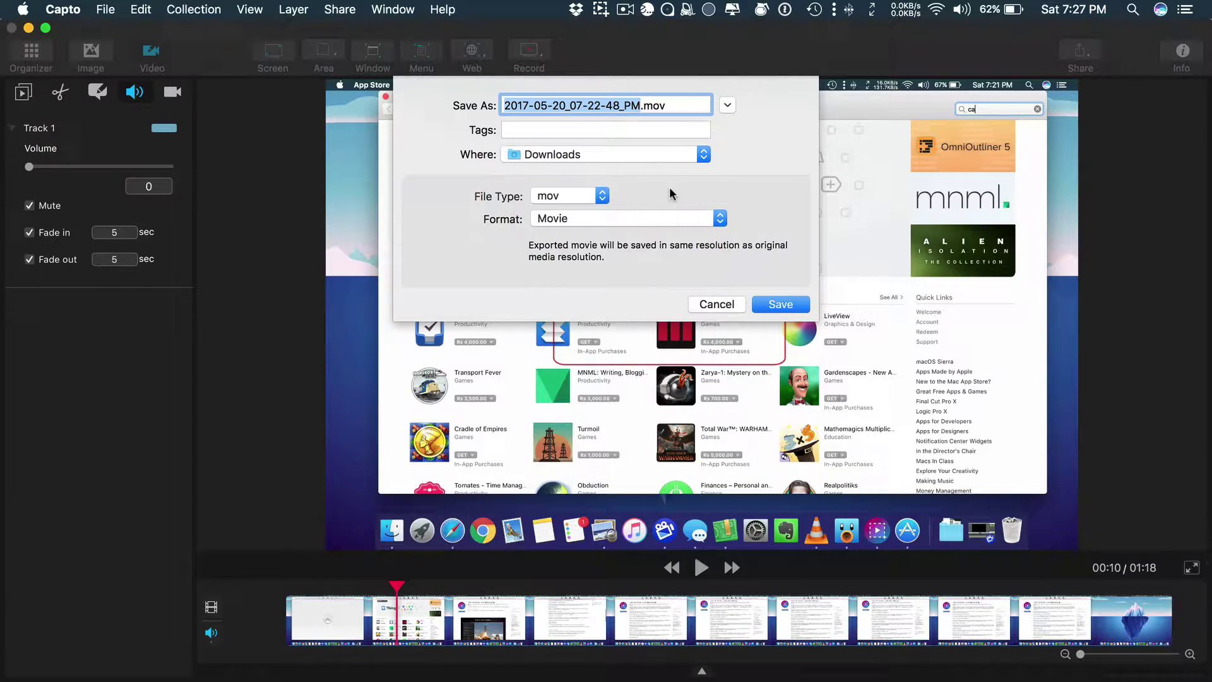
click(779, 306)
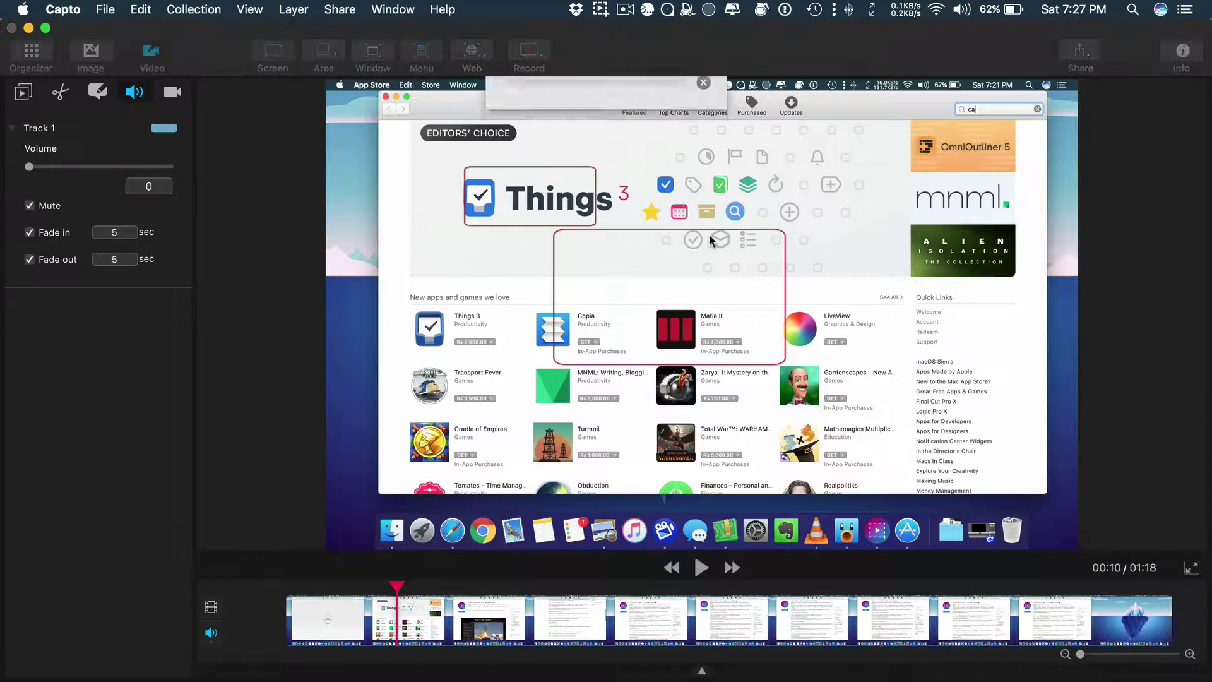